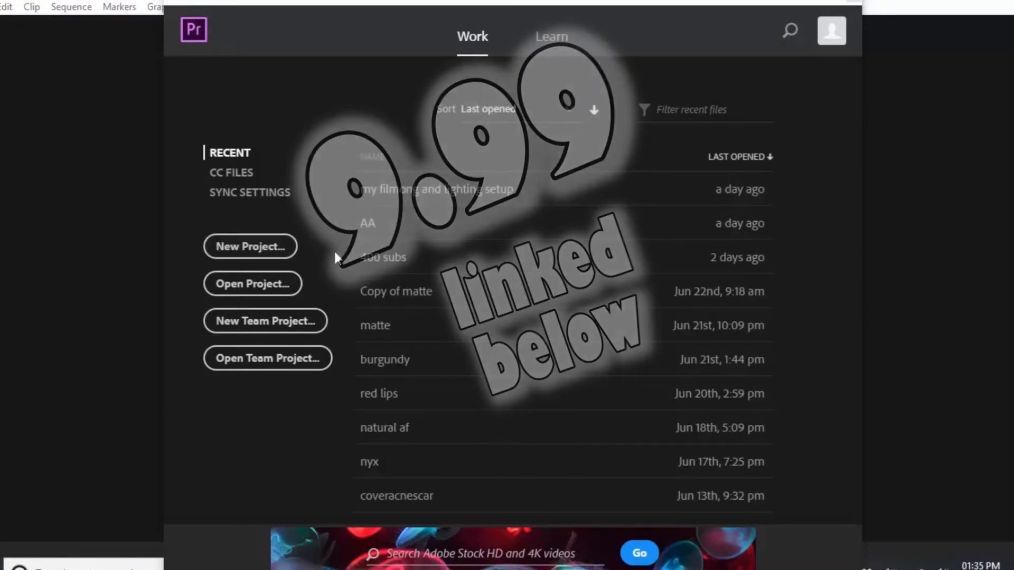
Step: Create a new project named "how i edit my videos" and switch to the Editing workspace
click(258, 248)
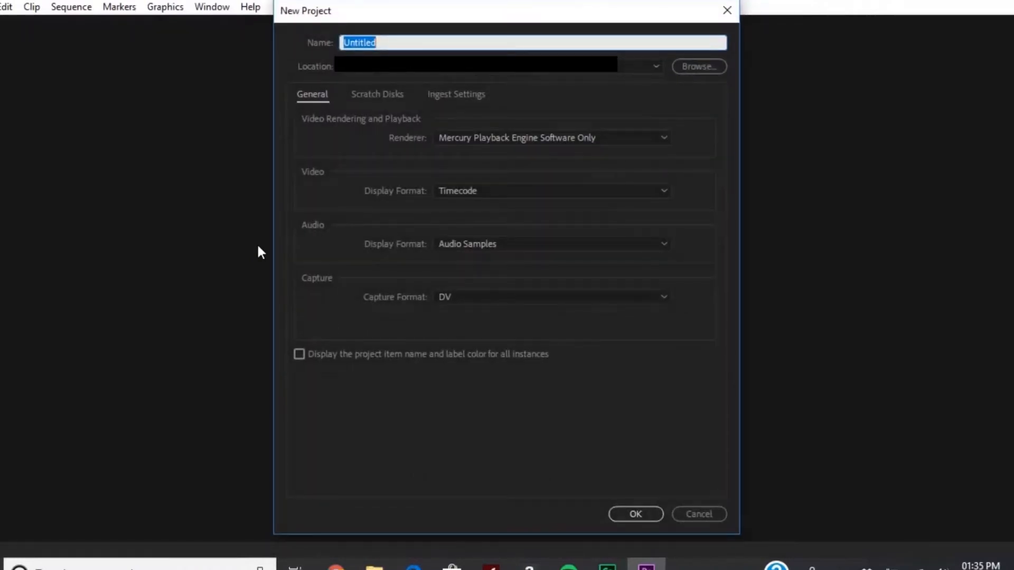
text(how i edit my videos)
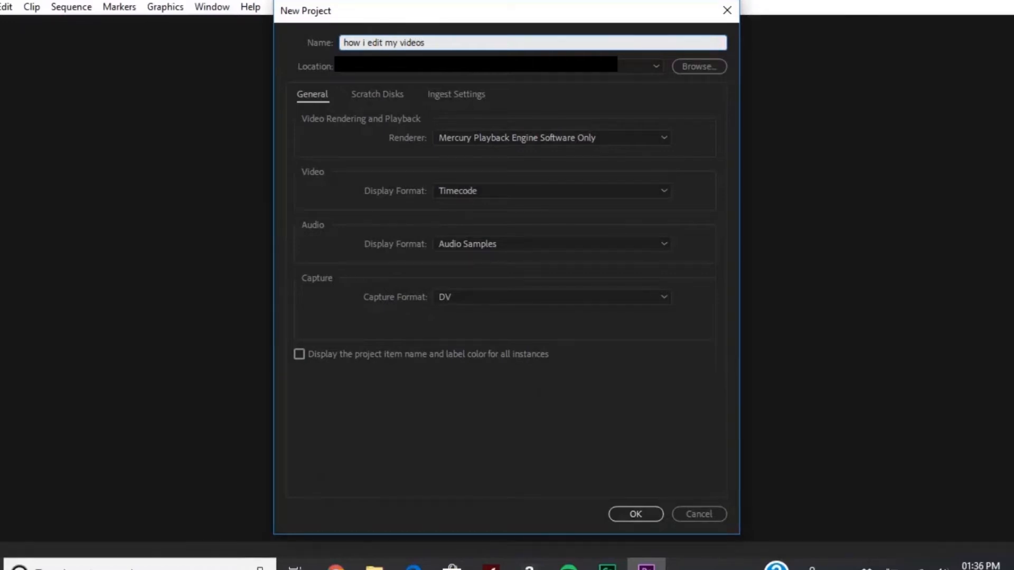
click(618, 511)
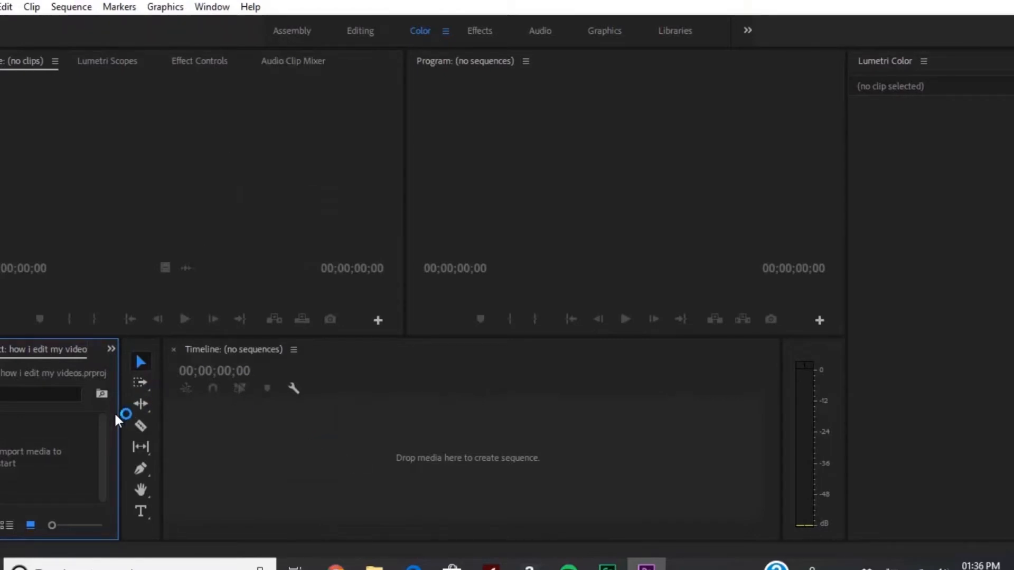
drag(121, 411, 149, 407)
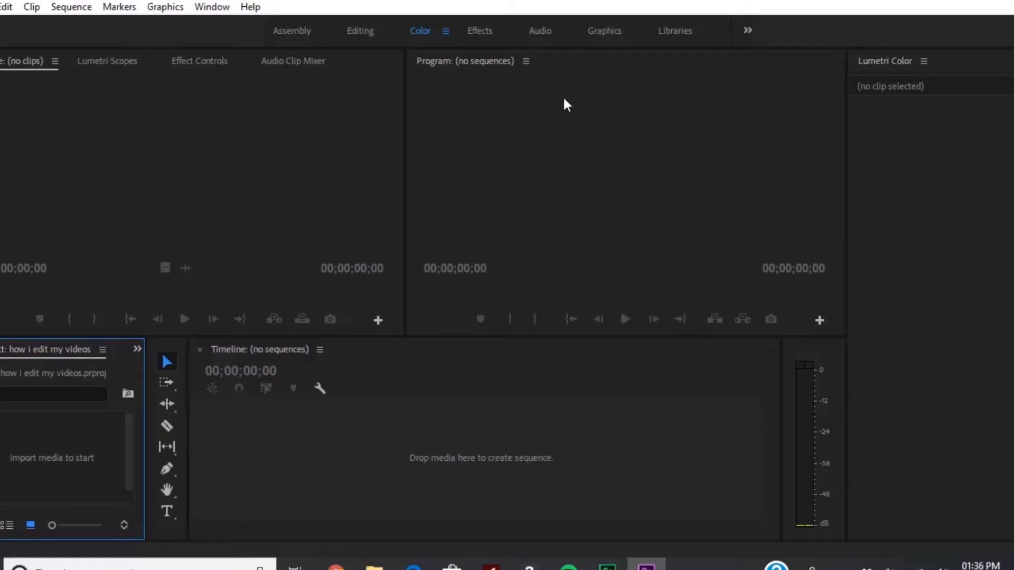
click(361, 32)
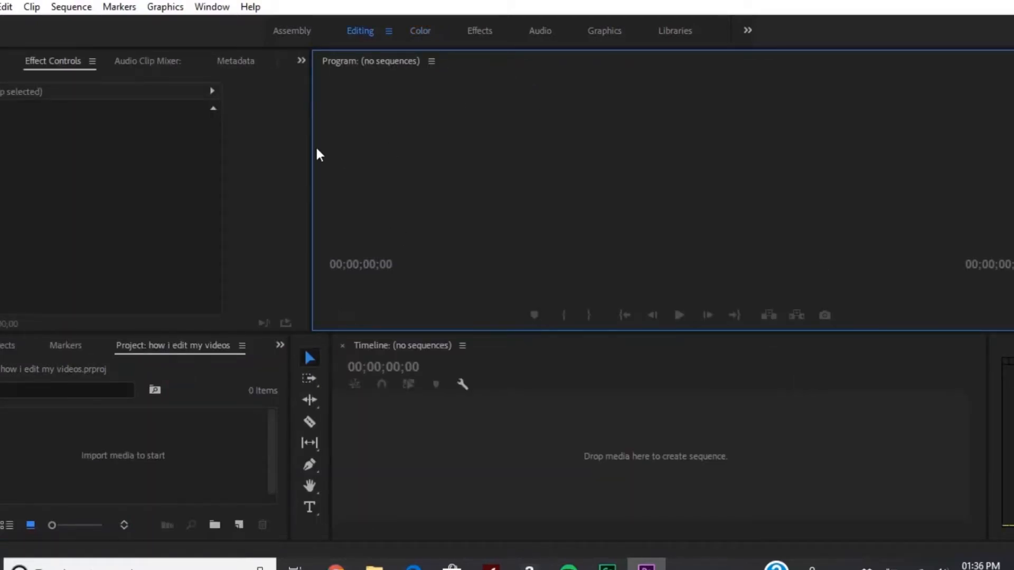
Step: Import the video folmingfinal.mp4 and place it in the empty timeline to create a sequence from it
click(1, 7)
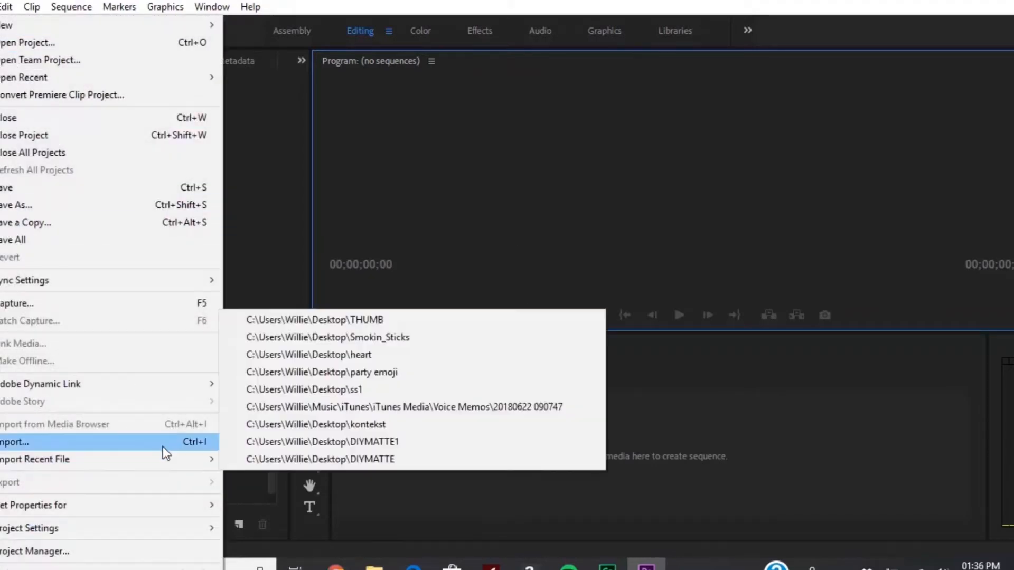
click(161, 443)
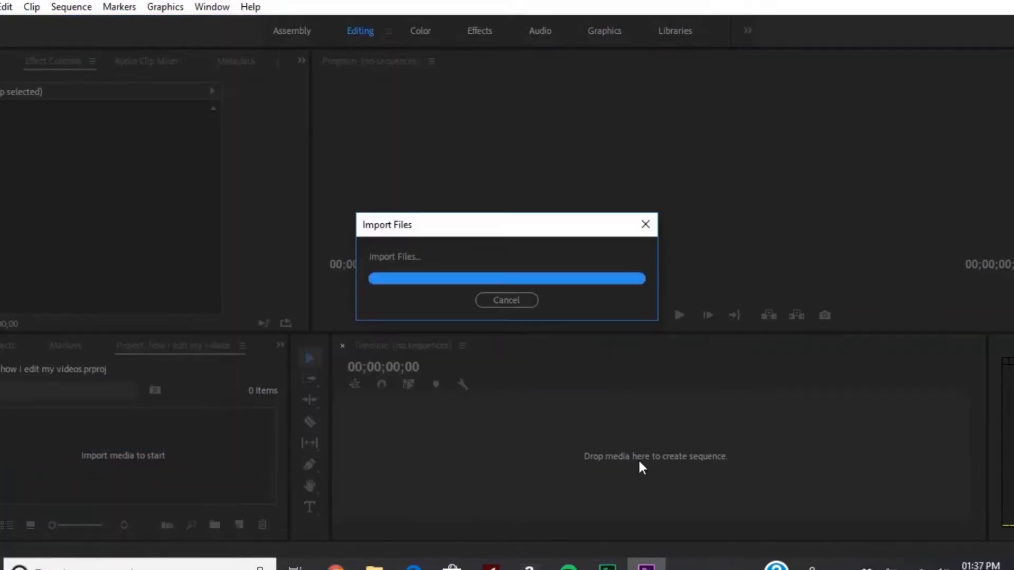
drag(56, 450, 617, 458)
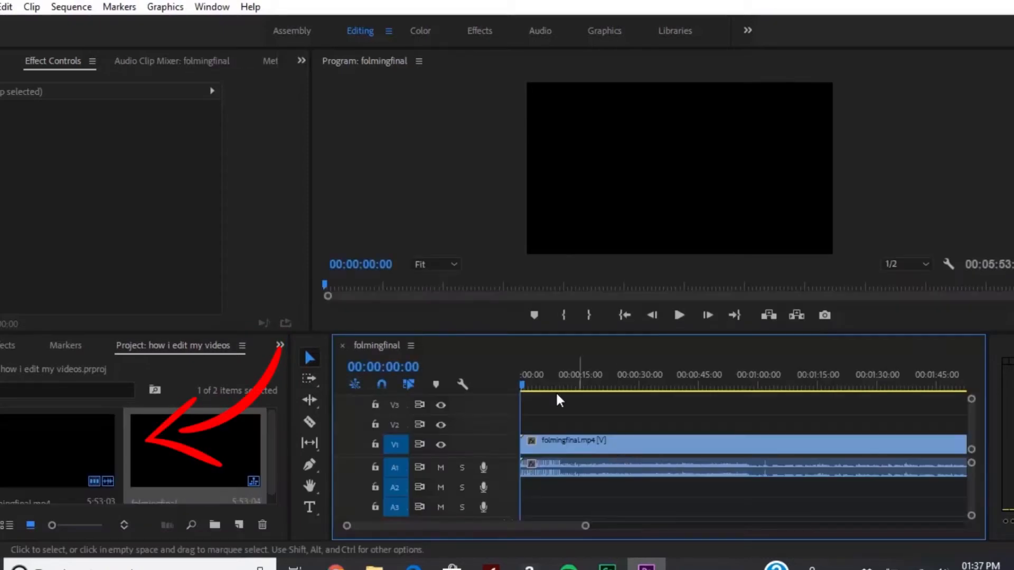
Step: Mute audio track A1 and play back the opening seconds of the sequence
click(440, 467)
click(679, 315)
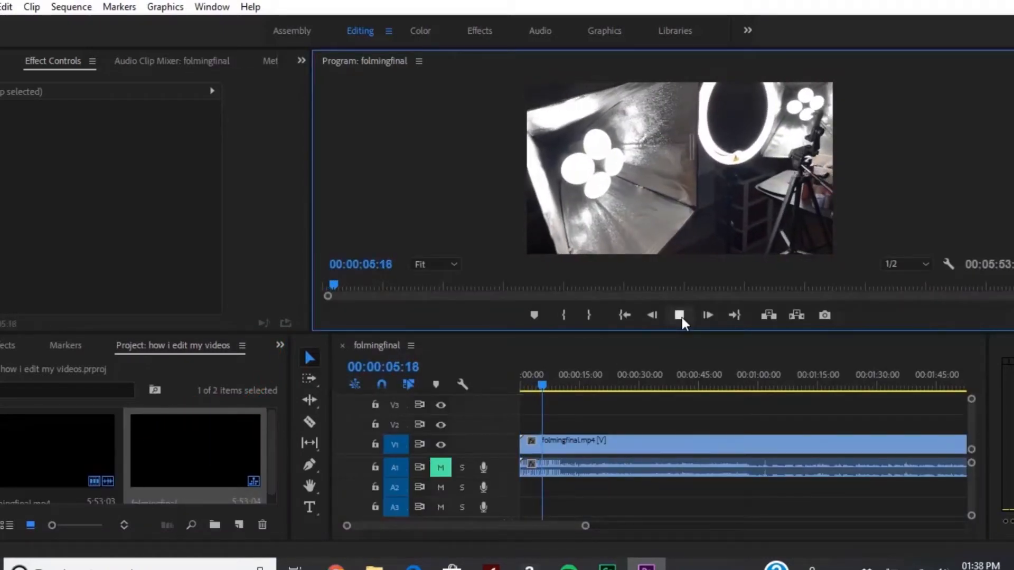
click(681, 318)
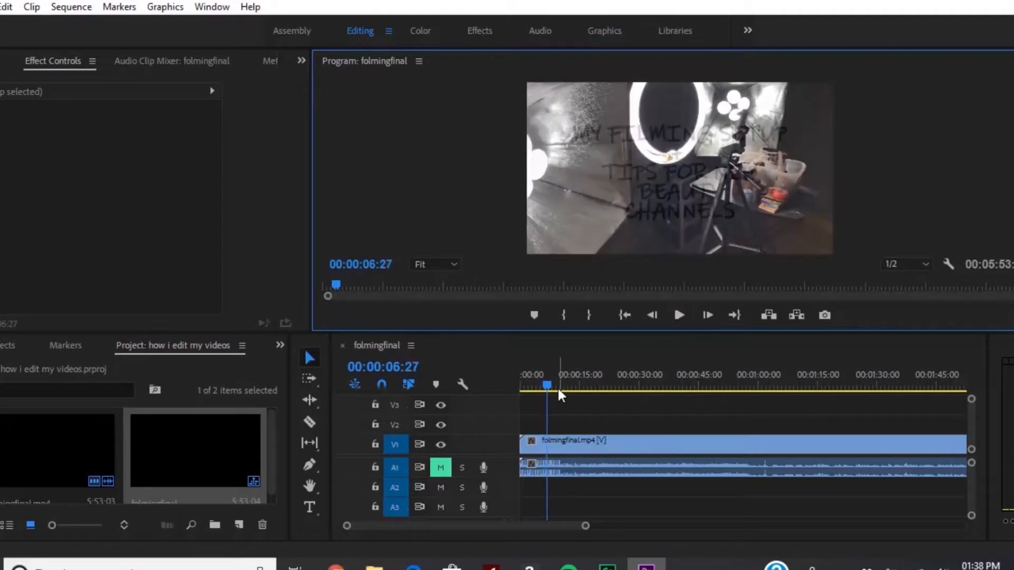
drag(549, 382, 584, 381)
key(Home)
click(679, 315)
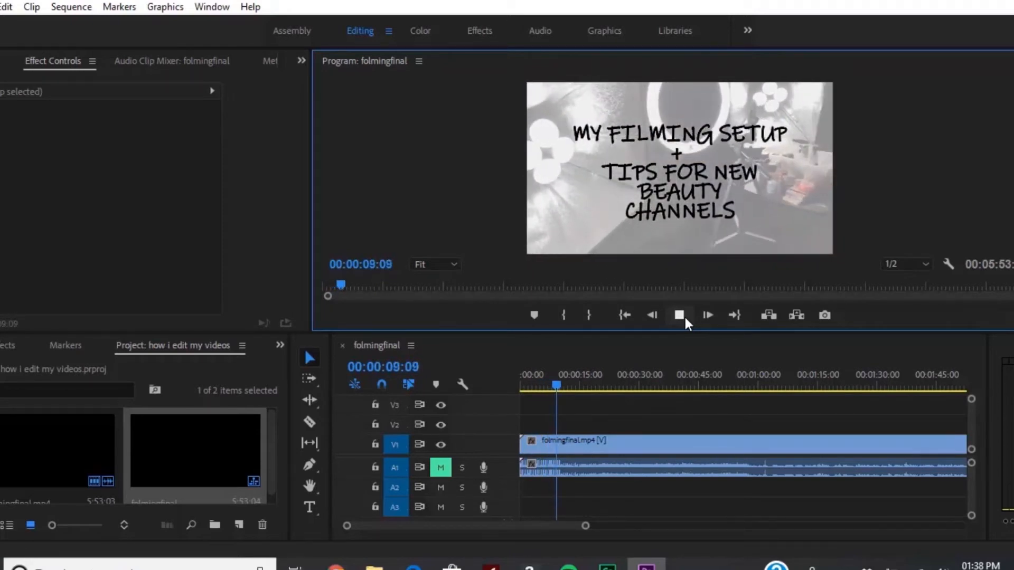
click(680, 314)
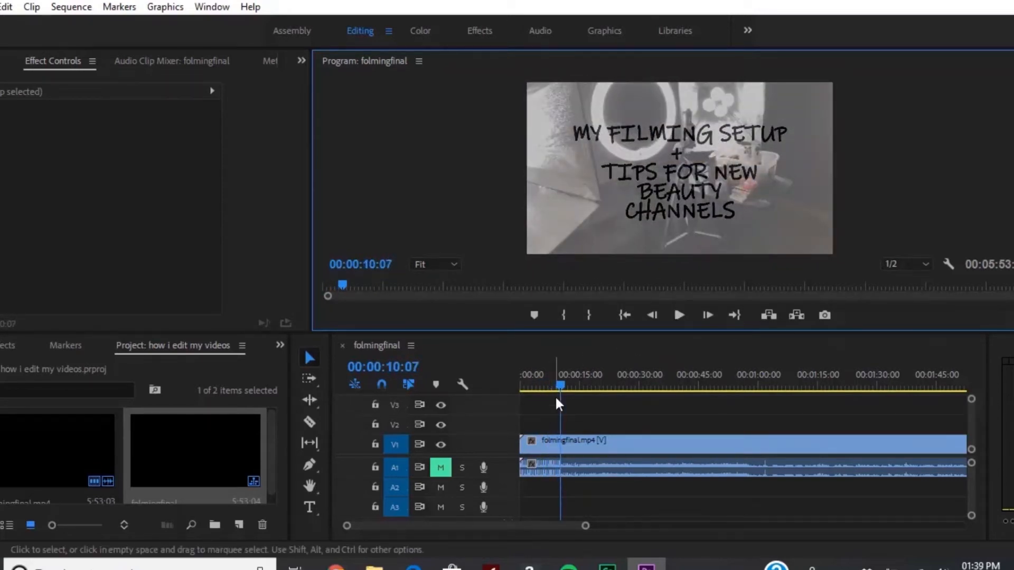
Step: Split the folmingfinal.mp4 clip at 00:00:06:06 with the Razor tool
click(544, 385)
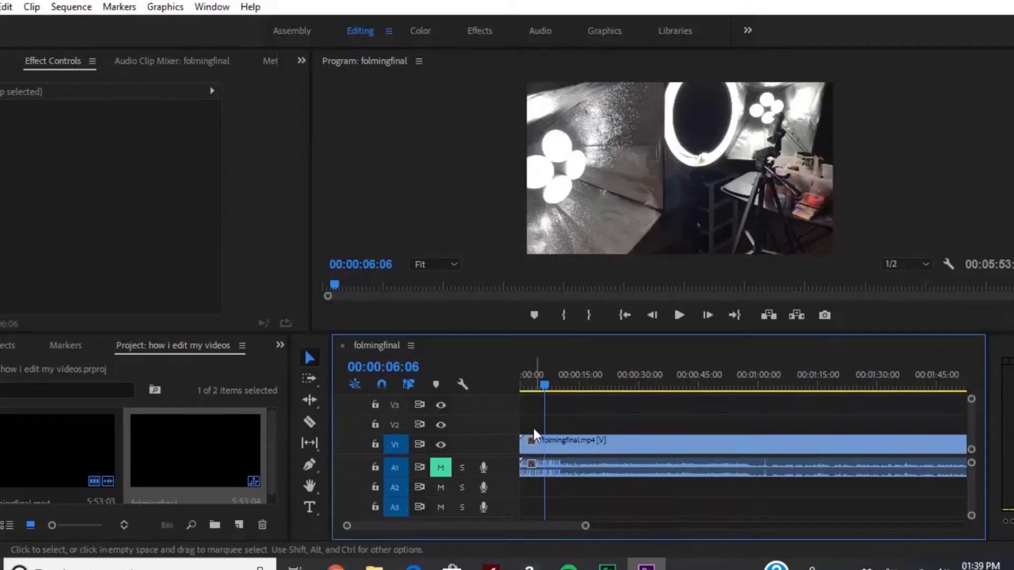
click(591, 316)
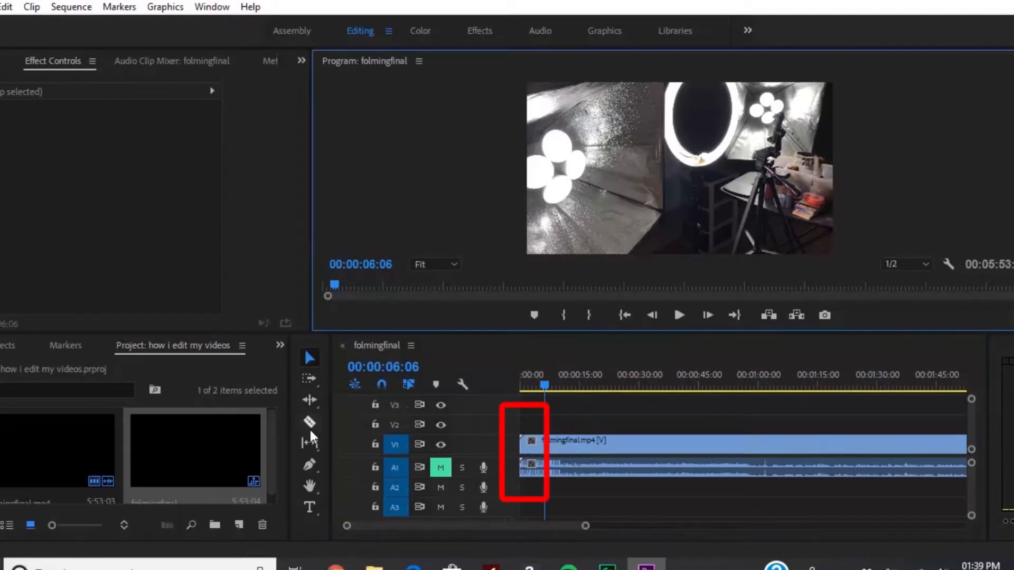
click(310, 425)
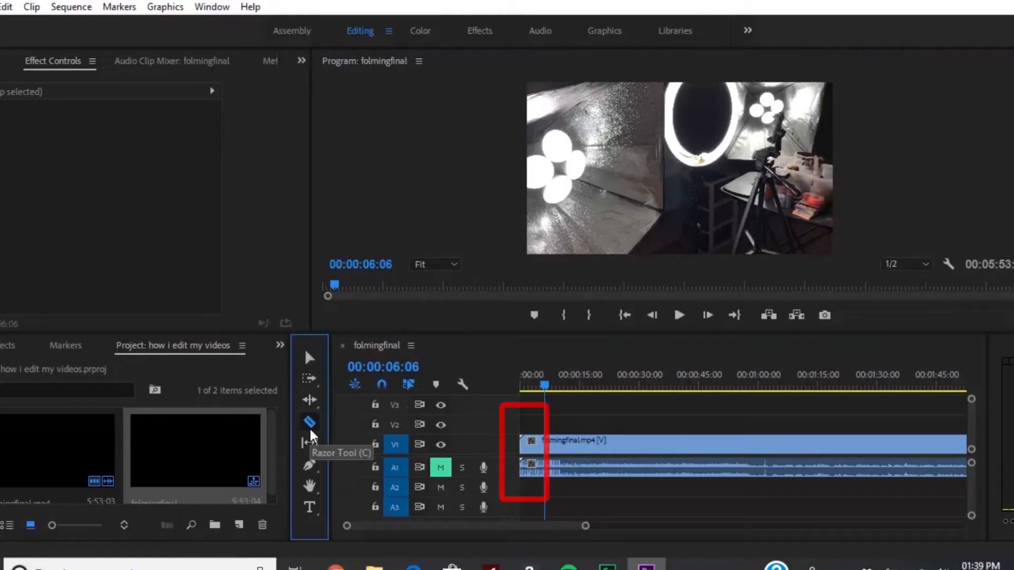
click(547, 446)
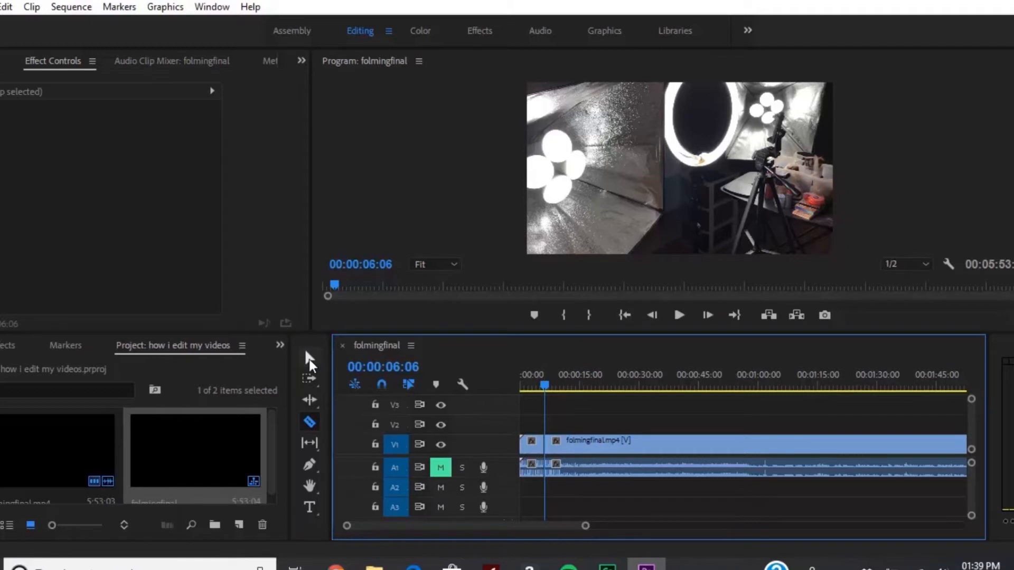
Step: Cut out the segment before the split and move the remaining clip to the start of the sequence
click(309, 359)
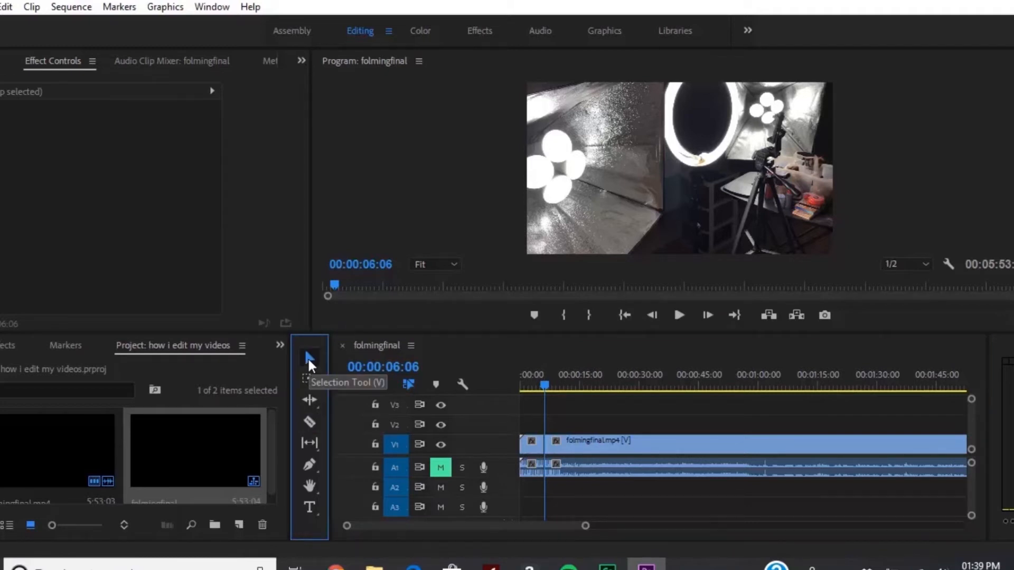
click(535, 449)
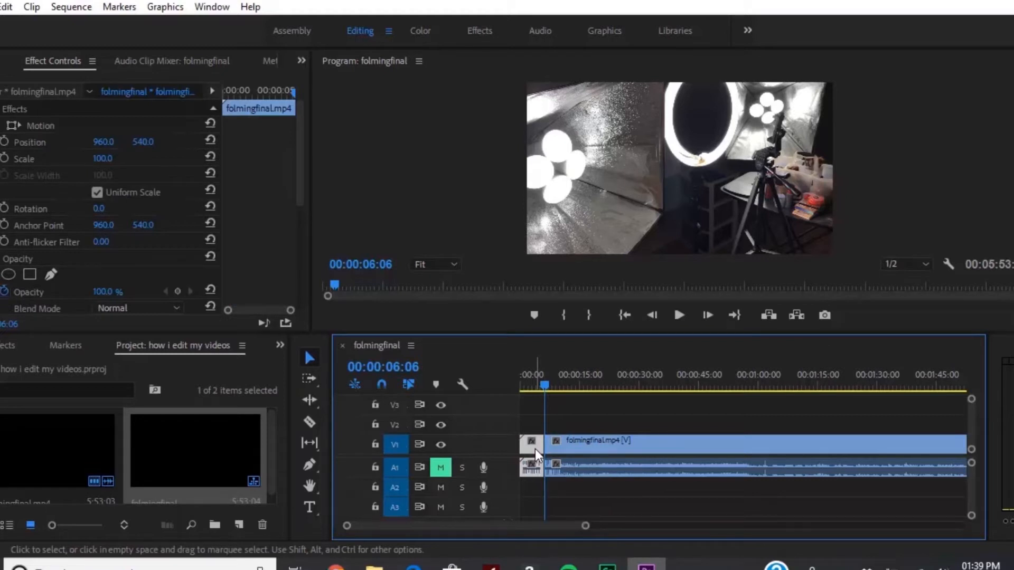
right_click(534, 449)
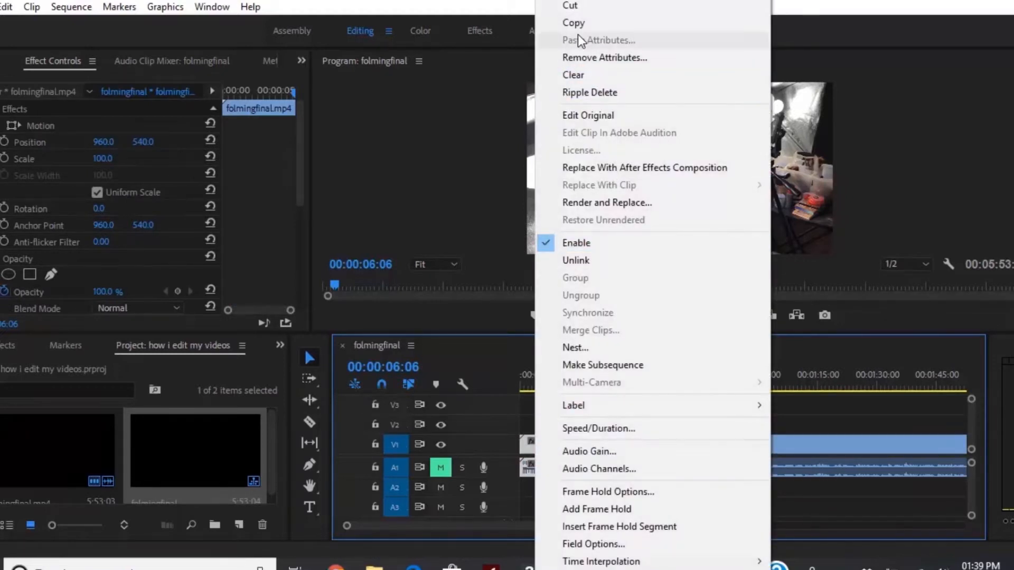
click(578, 5)
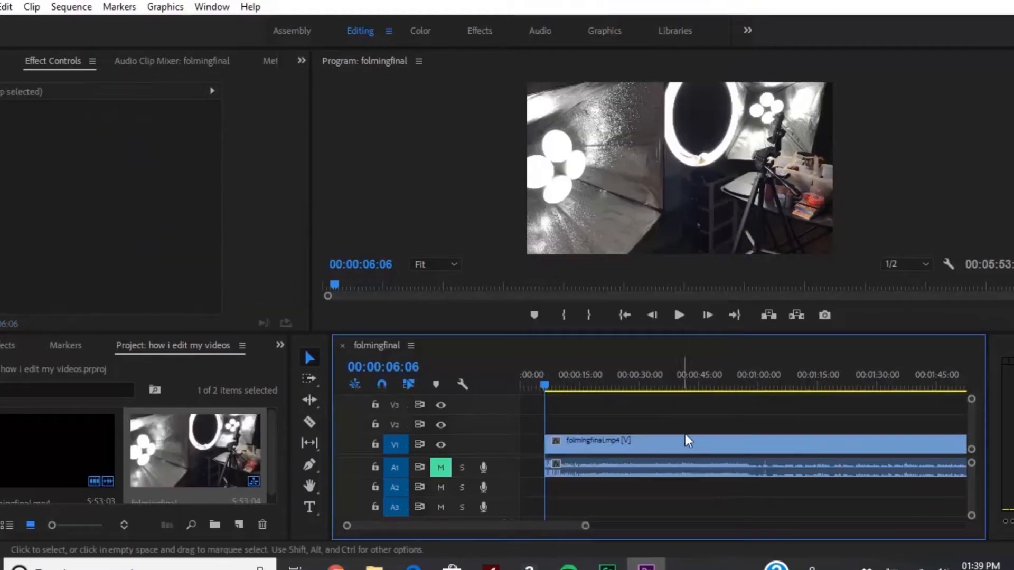
click(705, 446)
drag(739, 444, 686, 456)
Step: Play the trimmed sequence from its start, and preview the section around 00:00:15 to find a spot for a title
drag(550, 389, 516, 384)
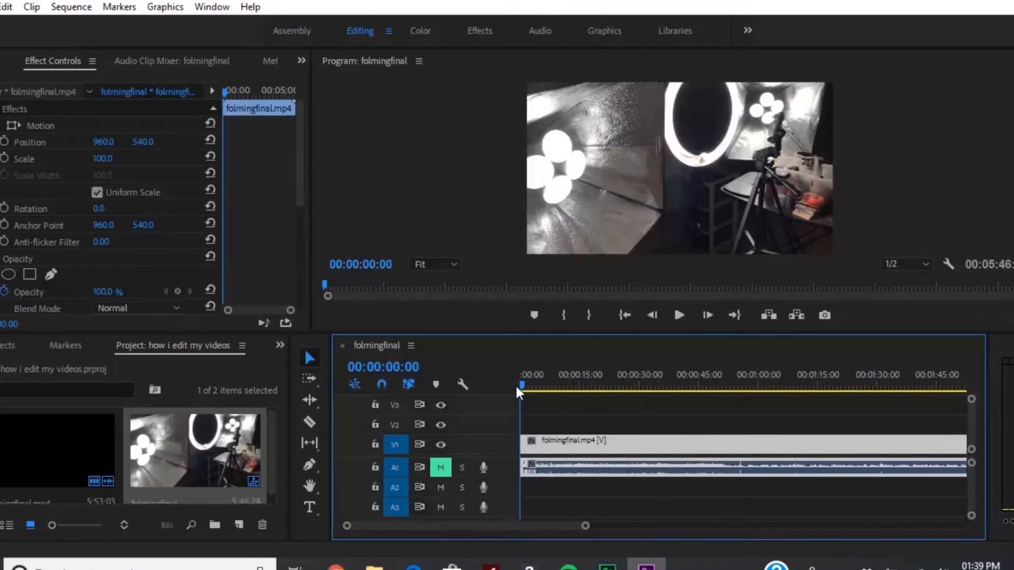
click(680, 316)
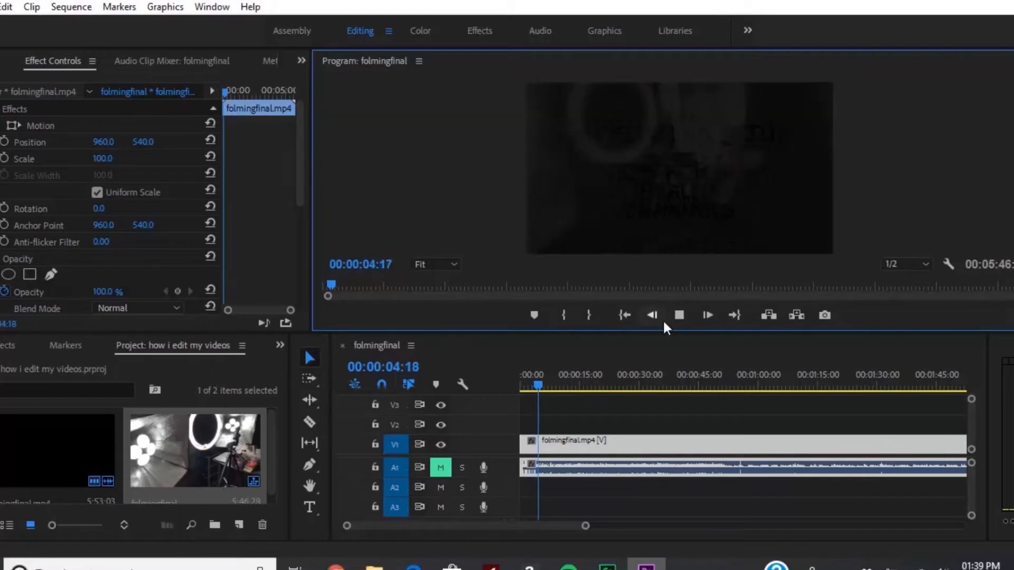
drag(530, 382, 573, 385)
click(683, 311)
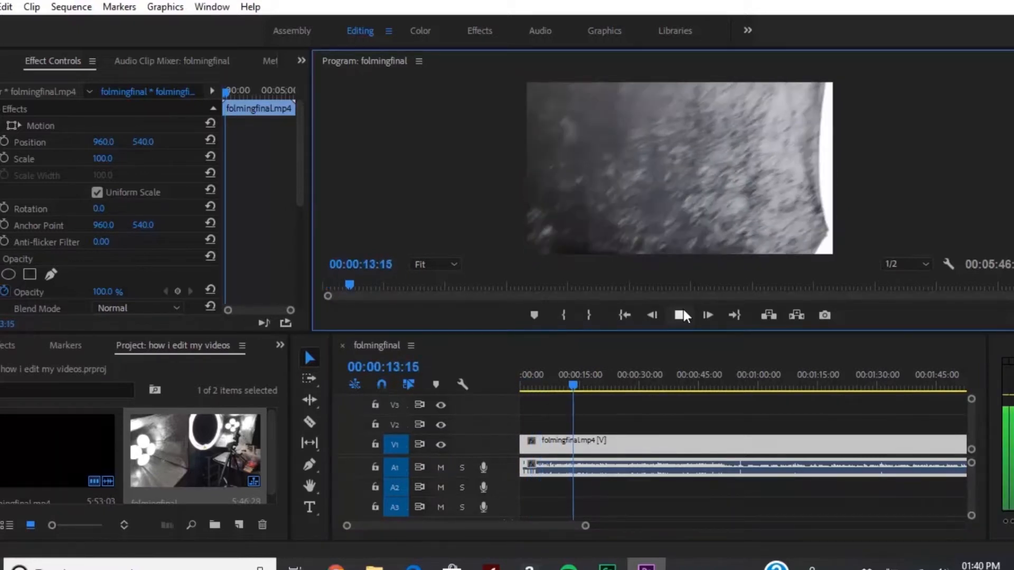
click(682, 311)
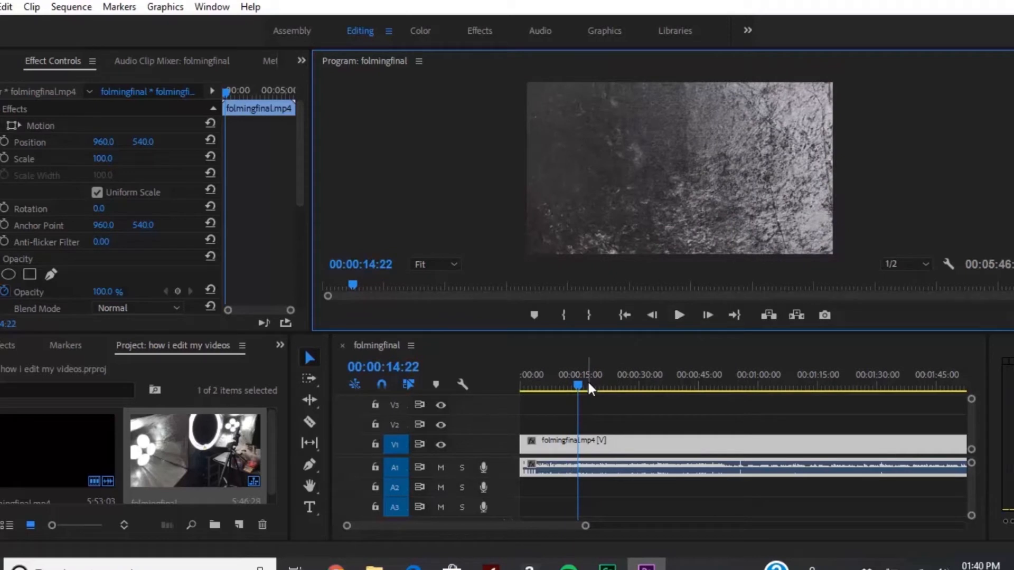
click(685, 315)
click(685, 315)
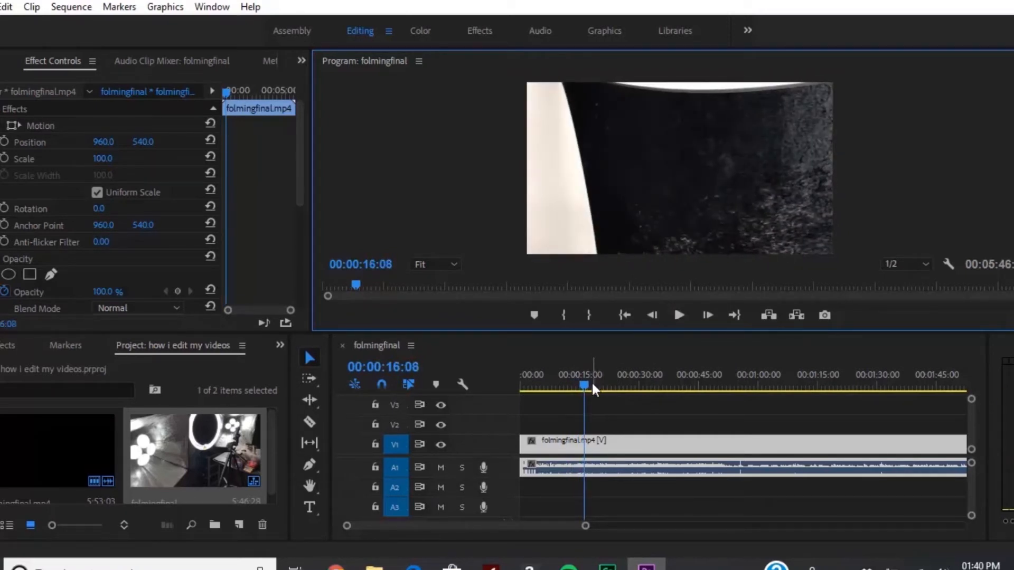
Step: Create a legacy title over the frame at 00:00:15:12, keeping the default 1920 × 1080, 30 fps settings and name
click(581, 386)
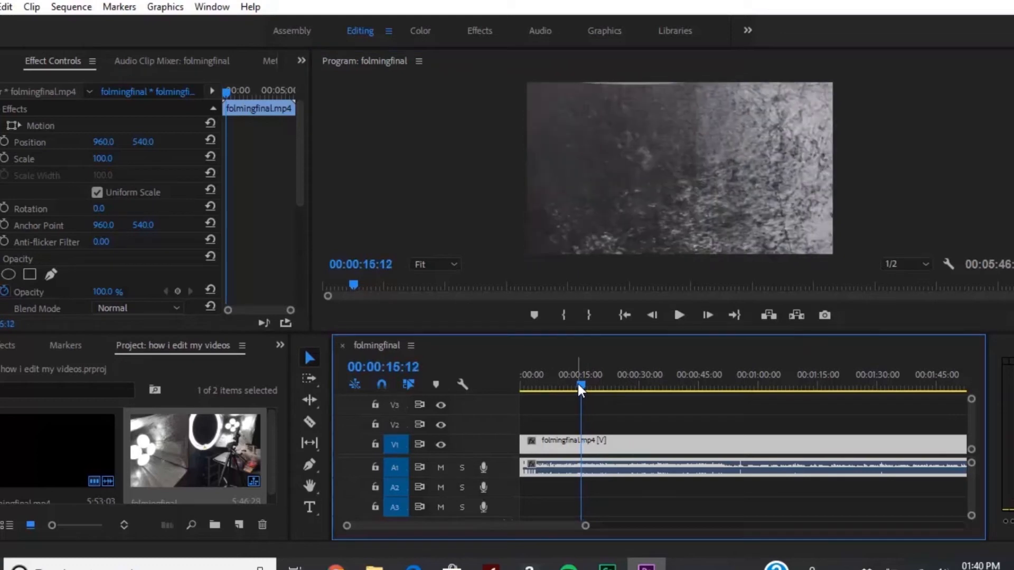
click(0, 7)
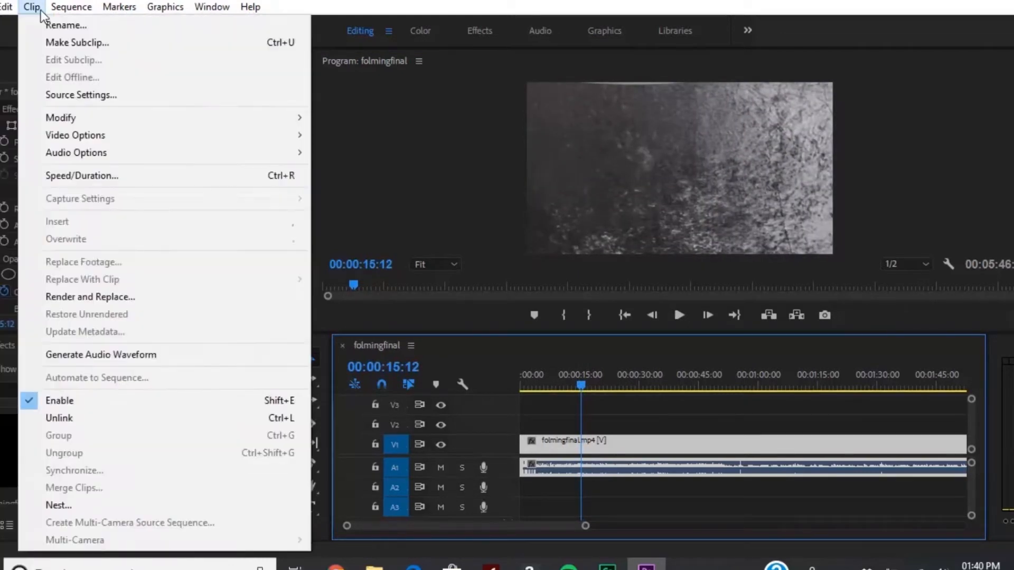
mouse_move(198, 27)
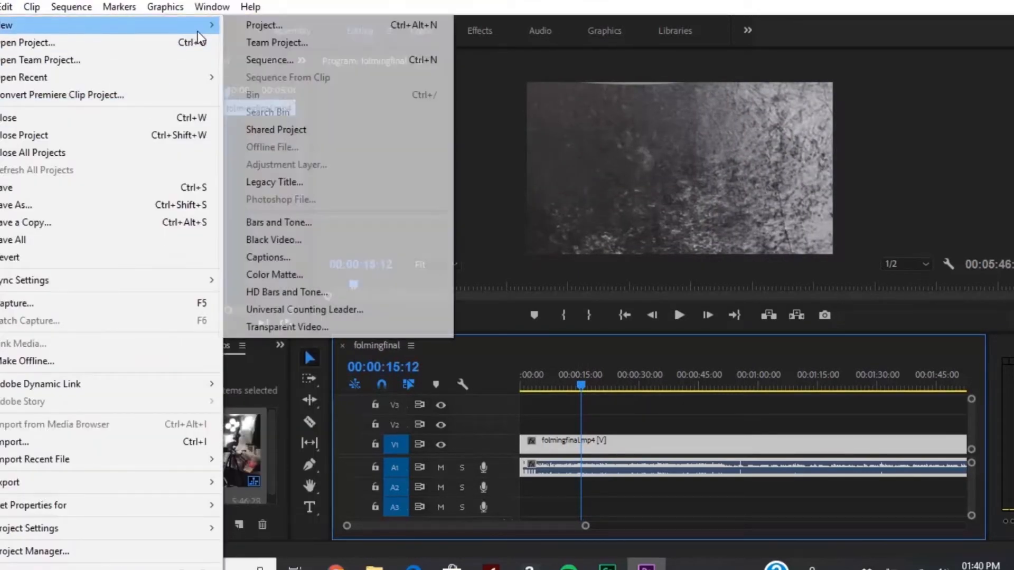
click(315, 185)
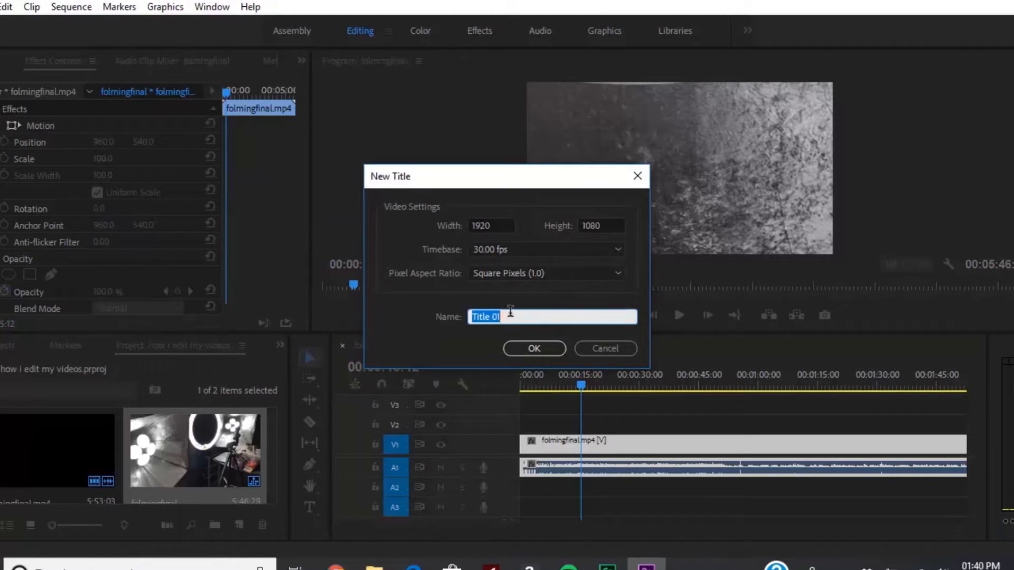
click(528, 346)
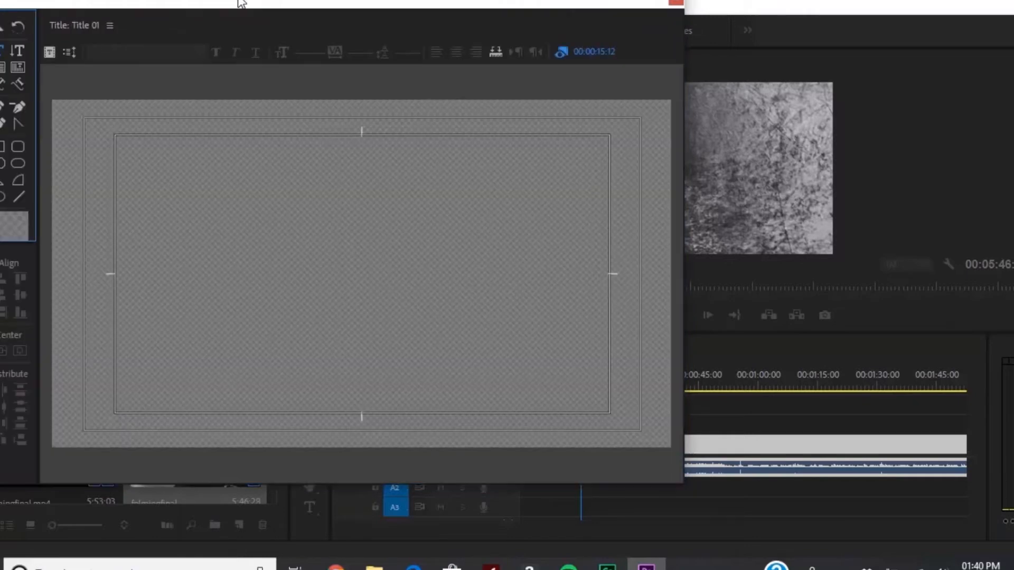
drag(240, 3, 348, 27)
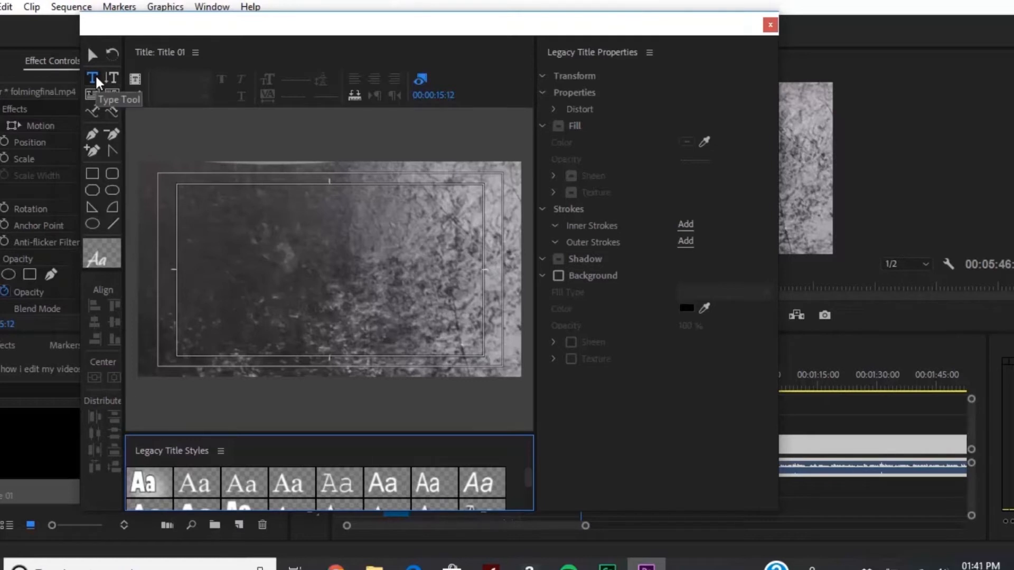
Step: Add the text "All Walmart's have a fabric section guys!" near the upper-left of the title's safe area with the Type tool
click(206, 211)
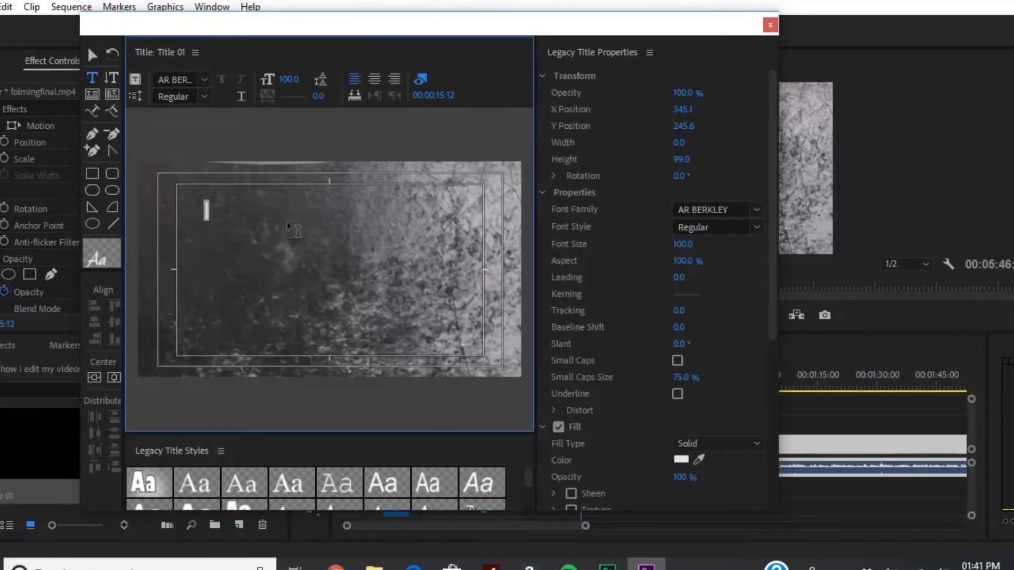
text(Au)
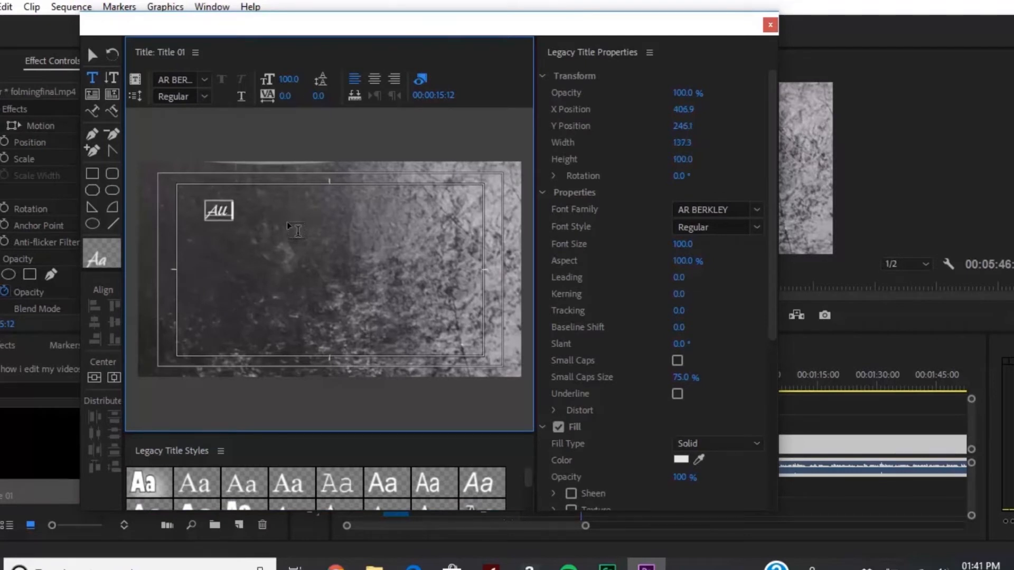
text( Walma)
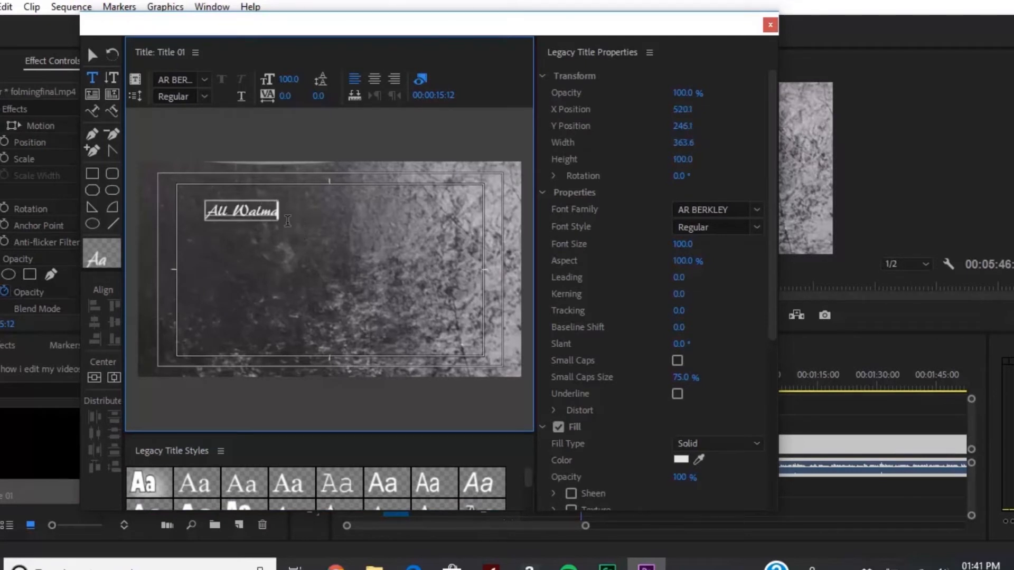
text(rt's have a fa)
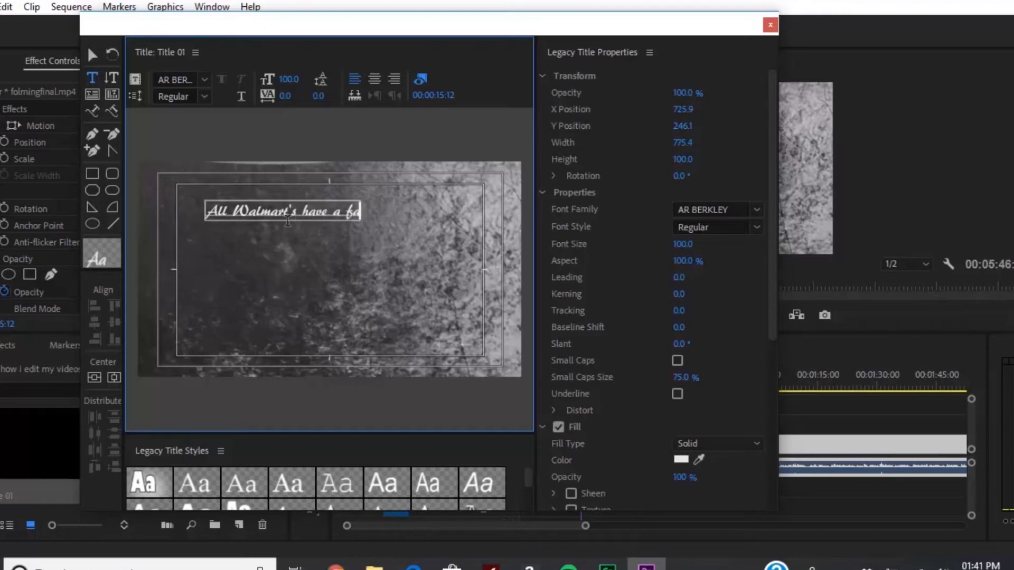
text(bric se)
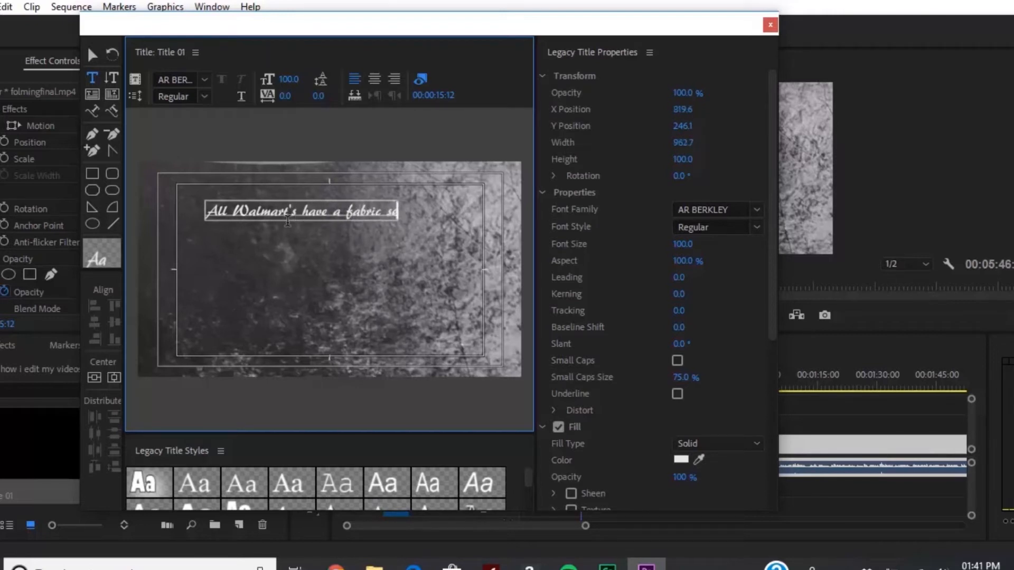
text(ction g)
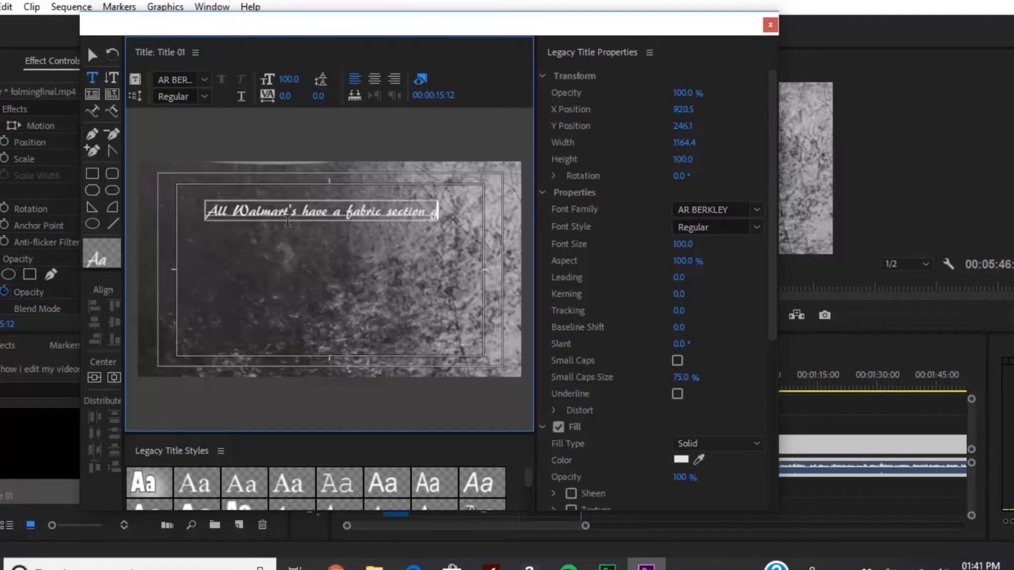
text(uys!)
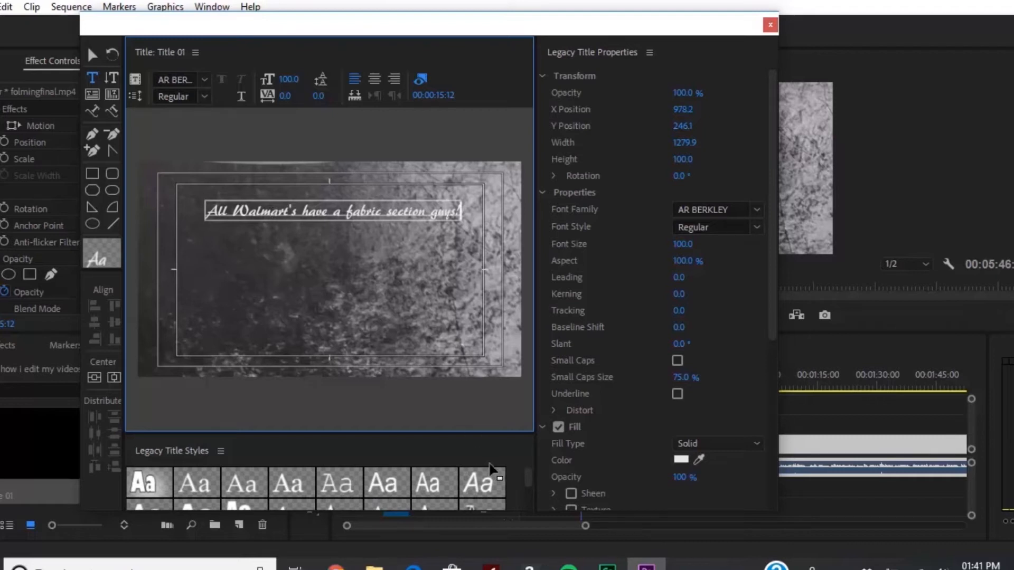
Step: Apply the glowing white Gill Sans style to the title text and break it onto a second line before "fabric"
click(158, 491)
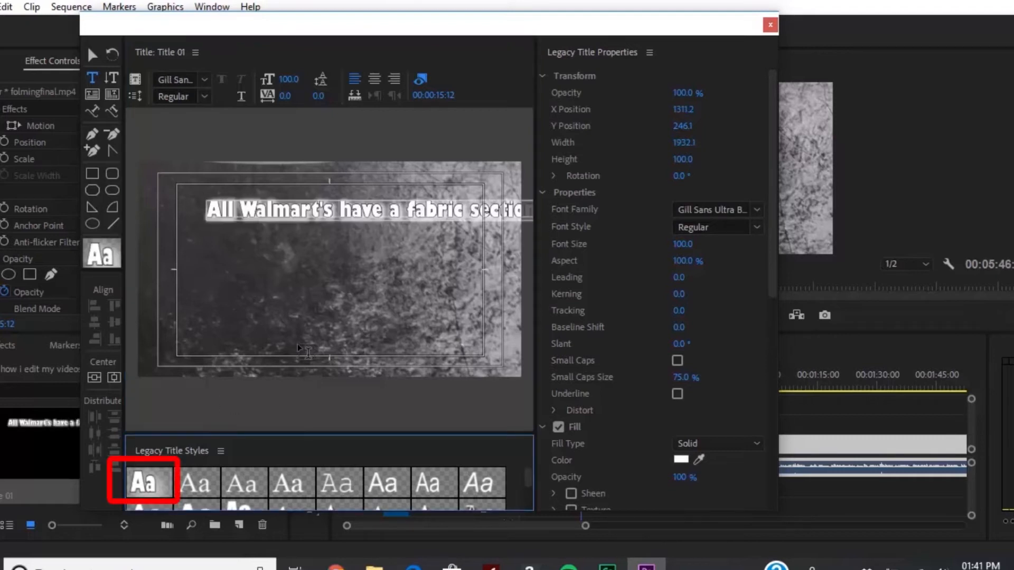
click(93, 55)
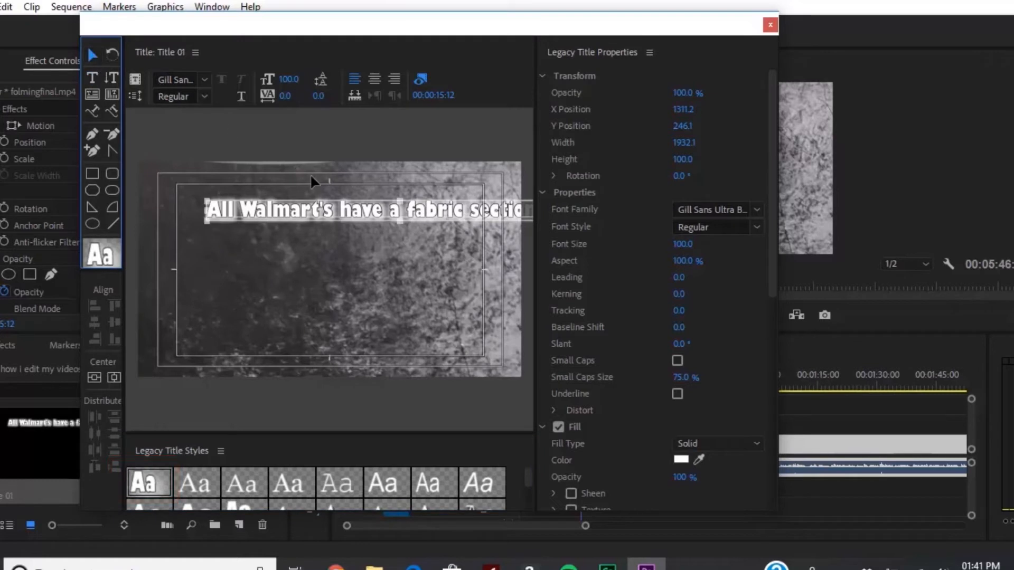
drag(317, 222, 285, 252)
double_click(285, 249)
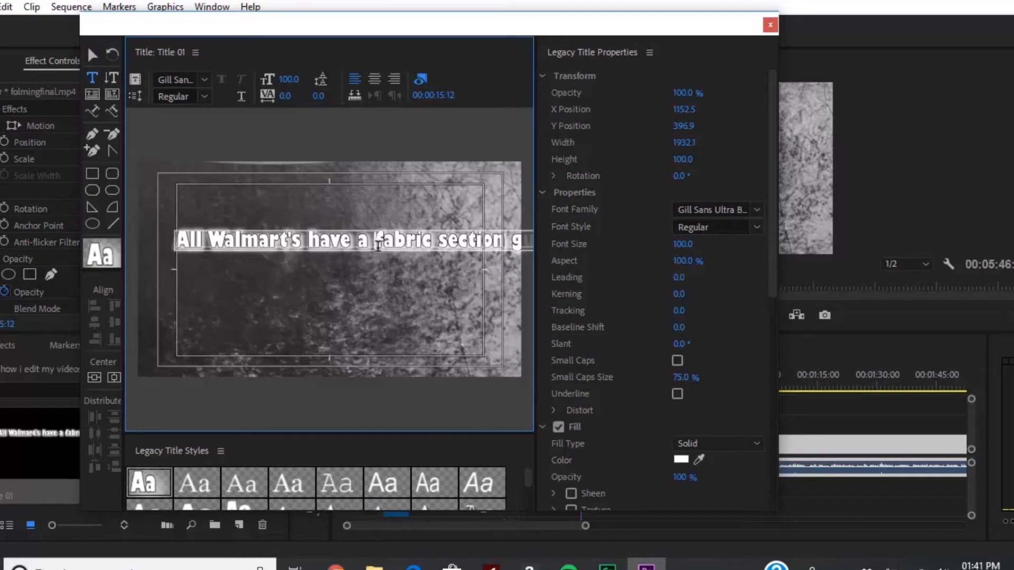
click(376, 244)
key(Return)
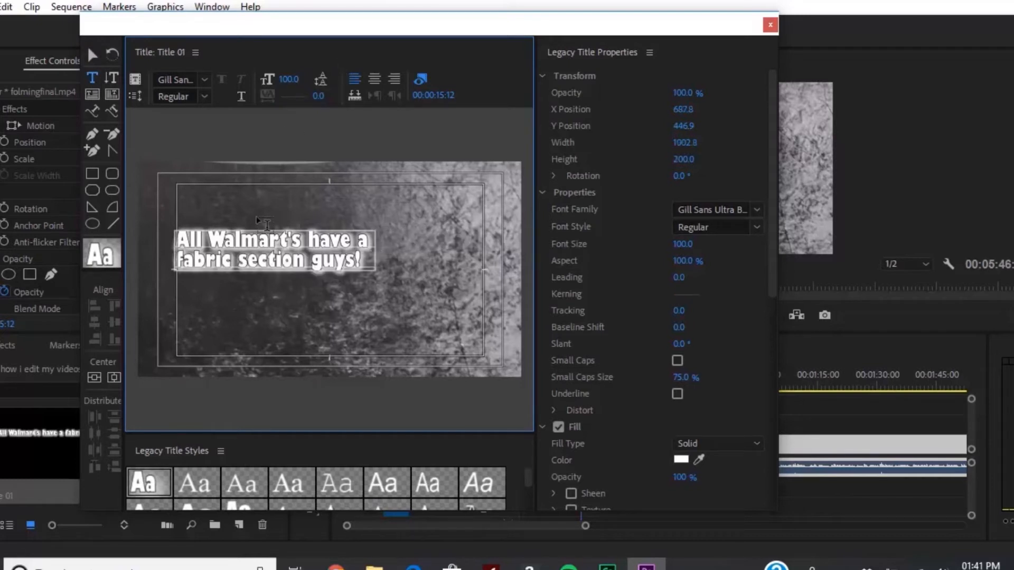
Step: Move the two-line title text to about X 902, Y 391 and center-align its lines
click(91, 55)
click(289, 258)
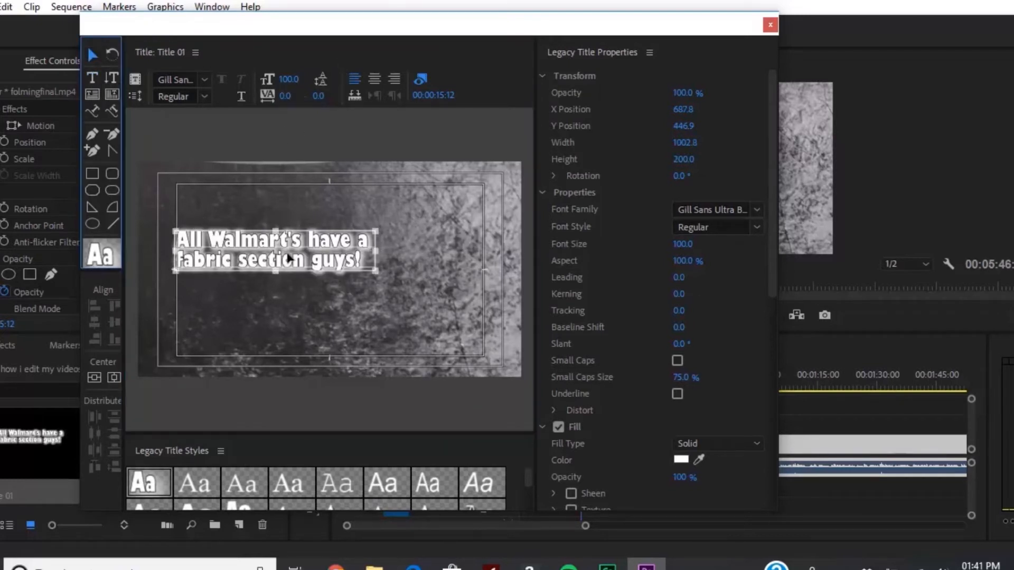
drag(273, 250, 315, 238)
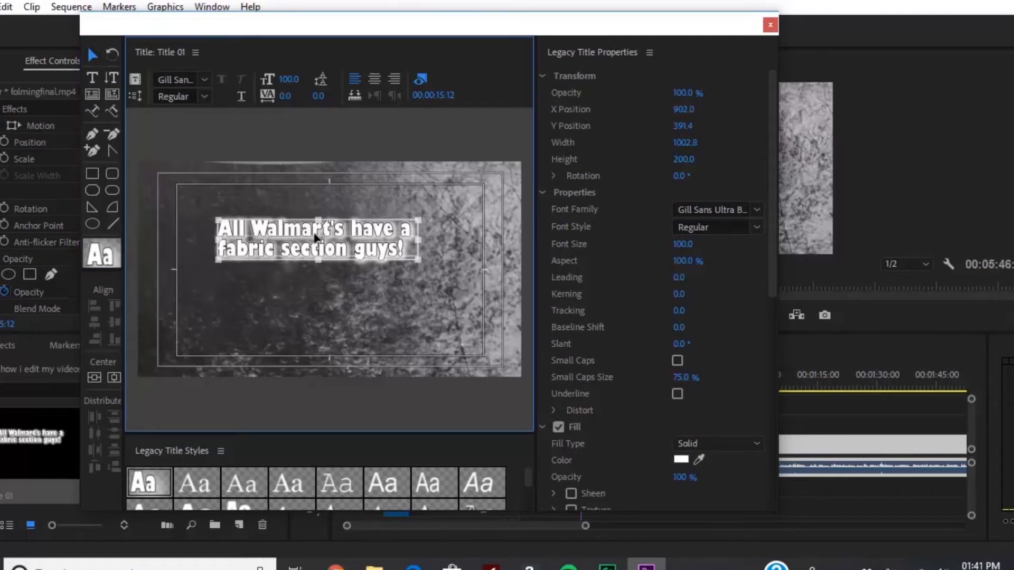
click(373, 80)
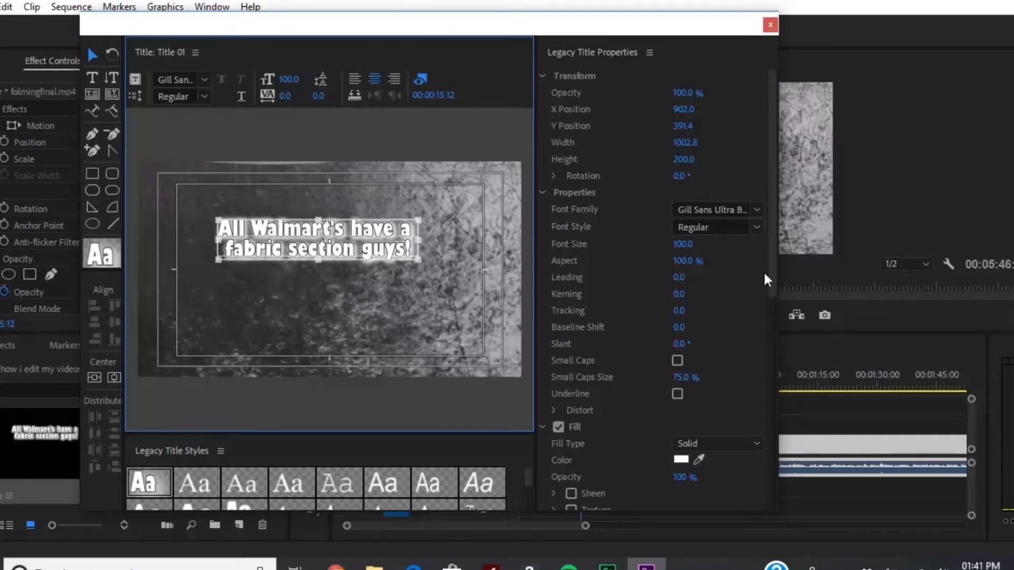
Step: Set the title text's fill color to magenta, FF00F0
mouse_move(774, 254)
mouse_down()
mouse_move(778, 318)
mouse_move(769, 321)
mouse_up()
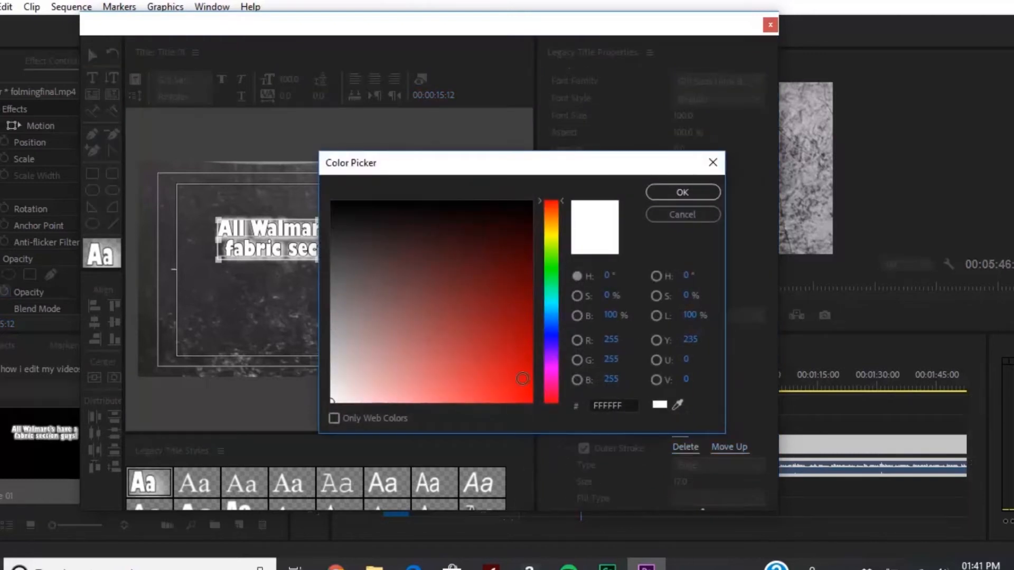
drag(556, 383, 552, 372)
drag(492, 362, 557, 390)
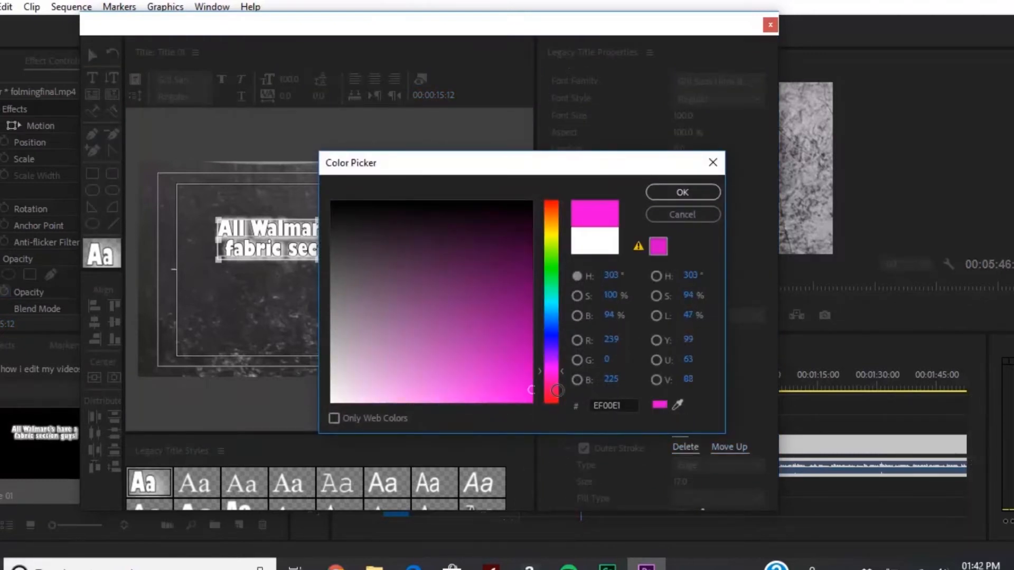
click(668, 191)
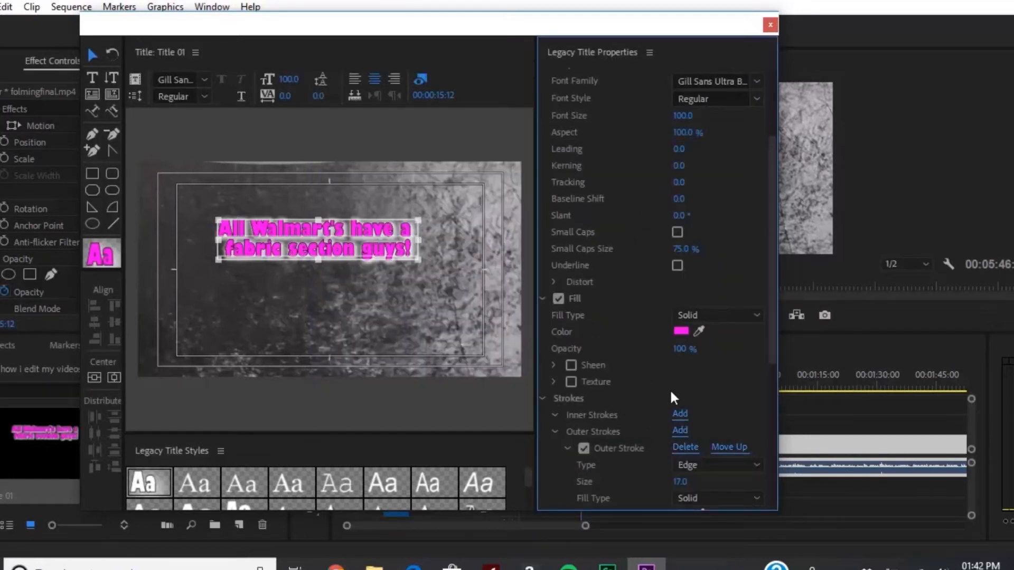
Step: Change the title text's fill color to red, FF0012
click(680, 331)
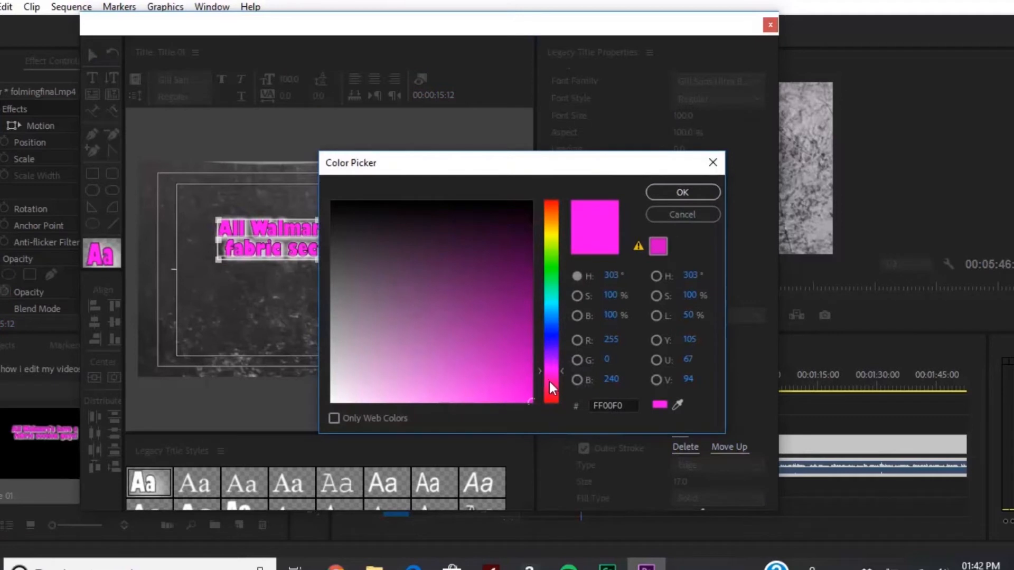
drag(550, 383, 553, 400)
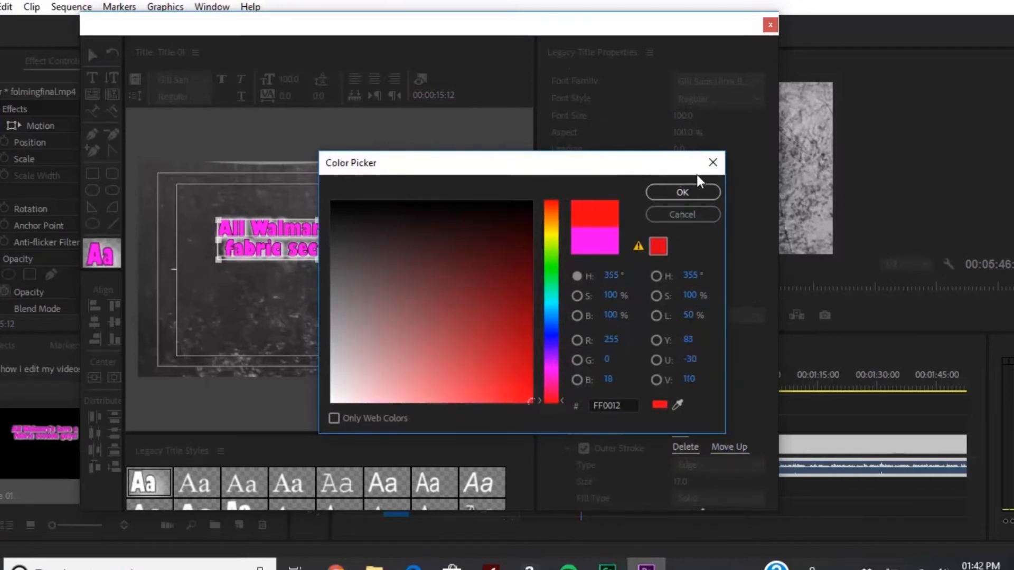
click(691, 192)
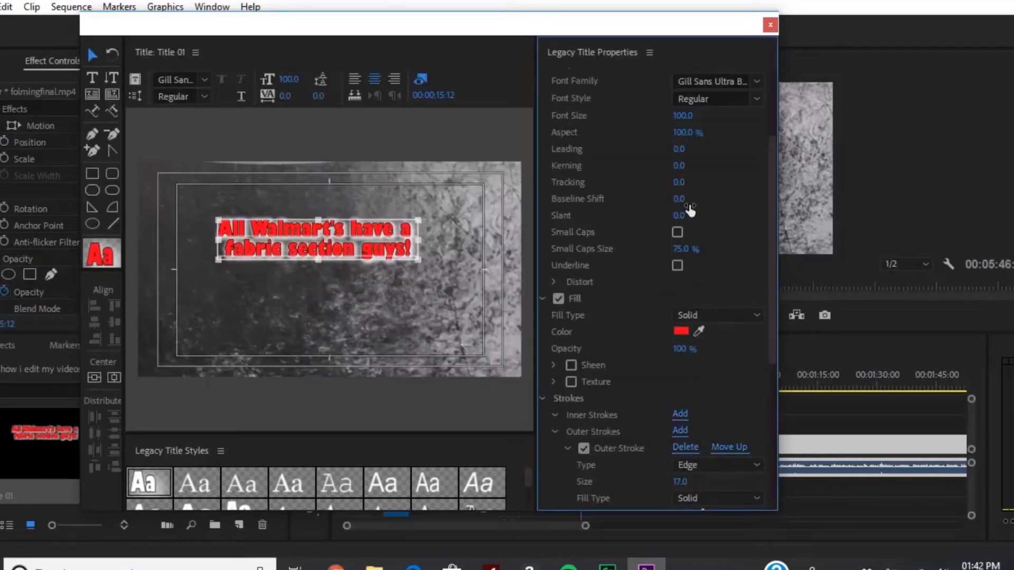
Step: Set the title text's fill color back to white, FFFFFF
click(680, 333)
click(332, 400)
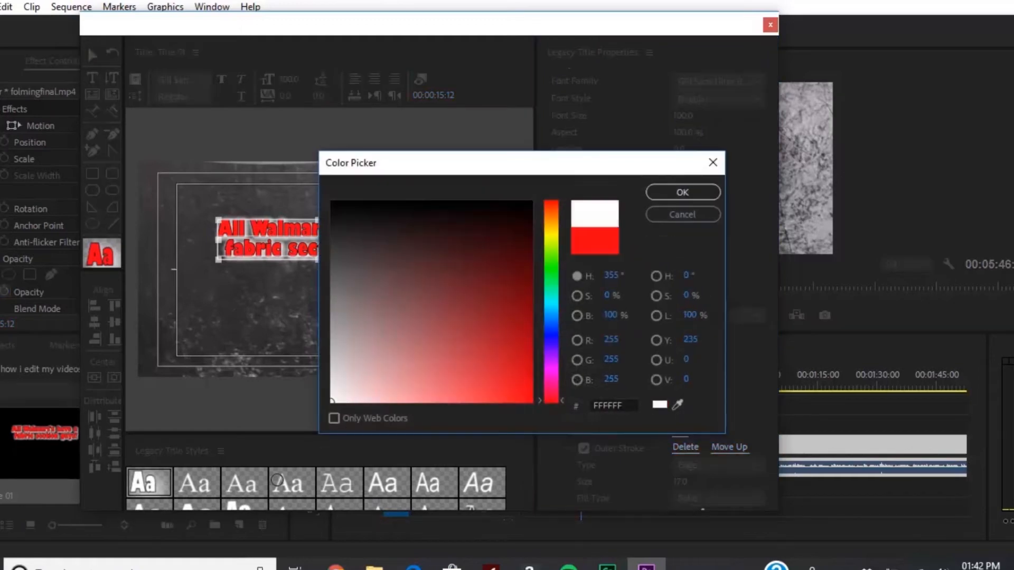
click(679, 193)
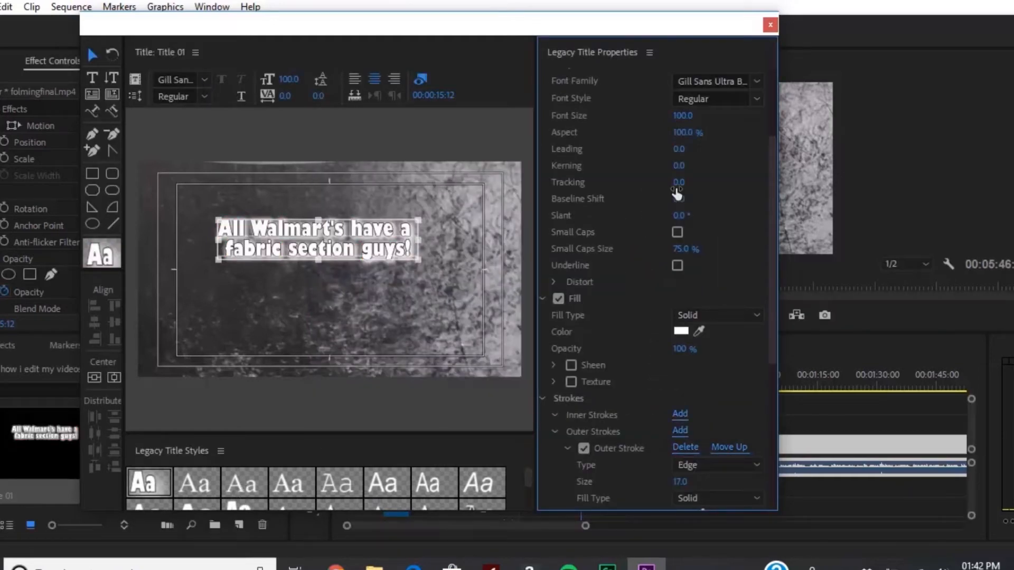
Step: Reposition the title text at about X 819, Y 352 and close the title editor
click(472, 217)
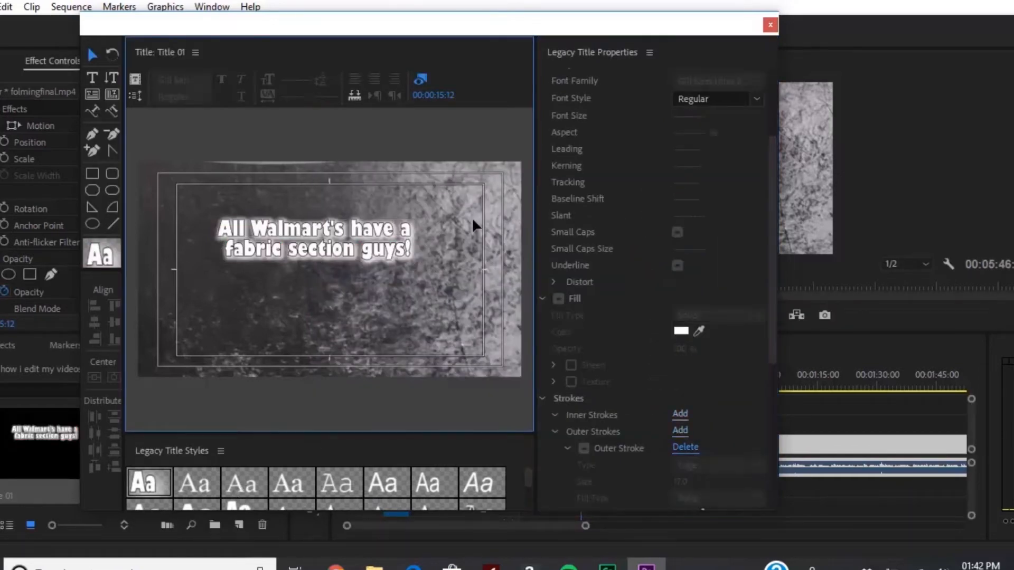
click(277, 249)
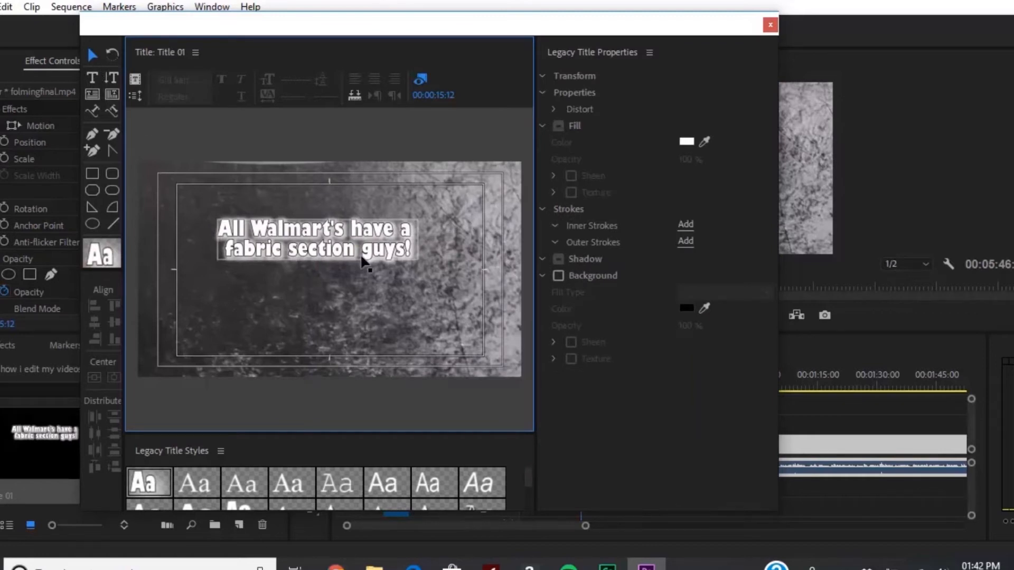
drag(270, 239, 245, 229)
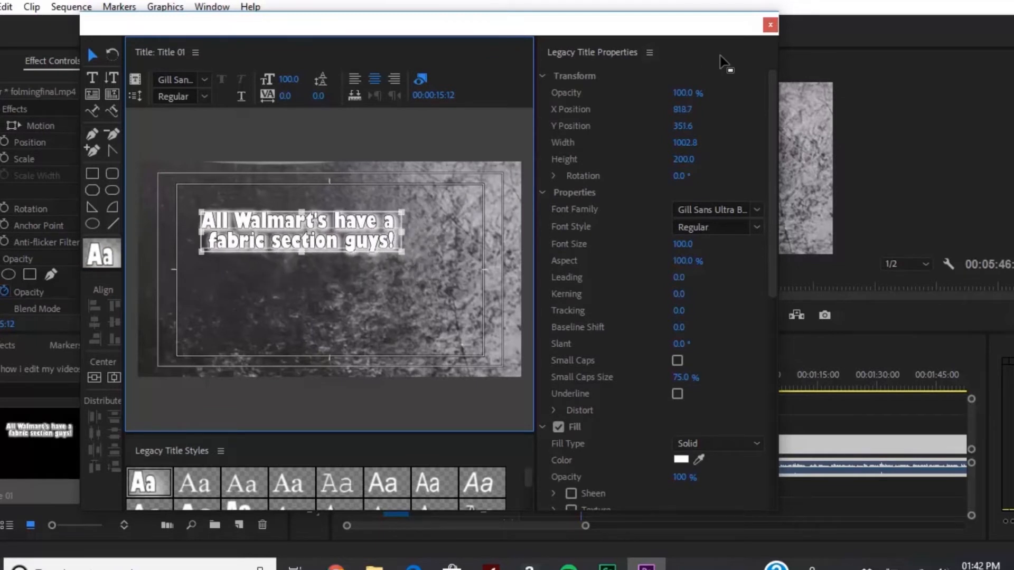
click(771, 25)
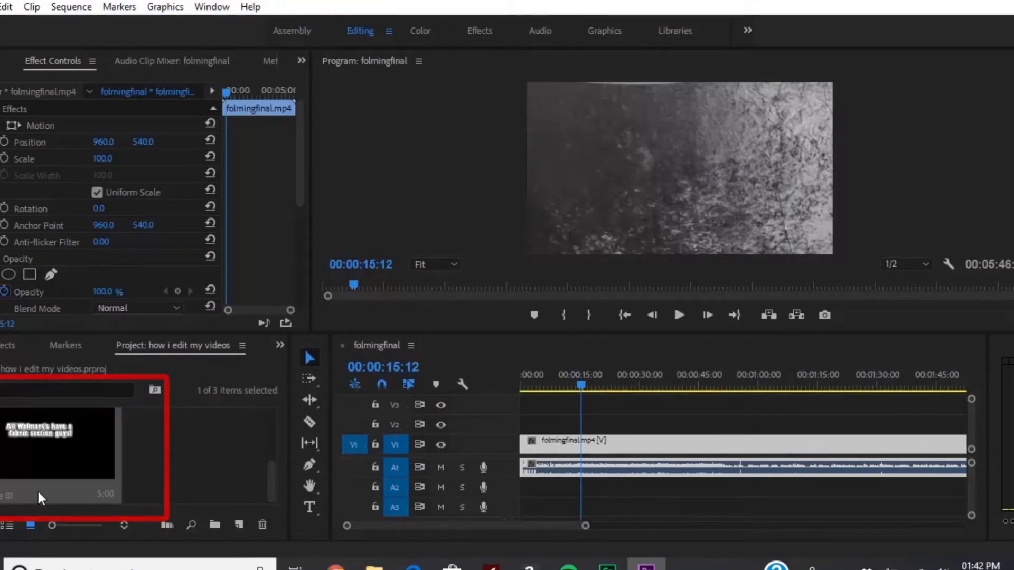
Step: Place the title clip on track V2 starting at 00:00:15:12 and trim its end to about 00:00:19:00
click(51, 461)
drag(315, 461, 588, 431)
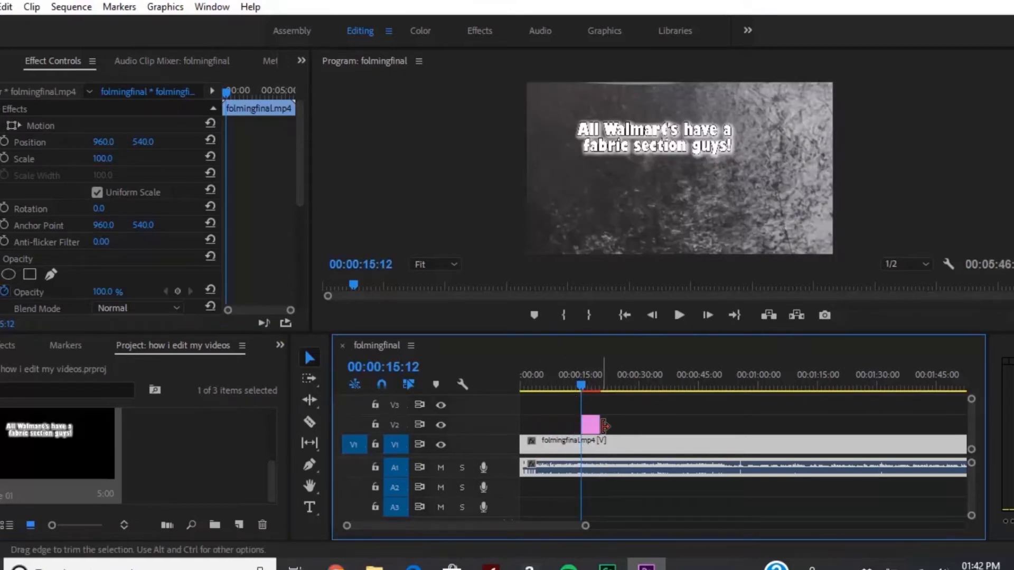
drag(596, 422, 594, 422)
Step: Play the sequence from its start through the title, and return the playhead to 00:00:14:06 just before it
drag(581, 388, 503, 392)
click(679, 315)
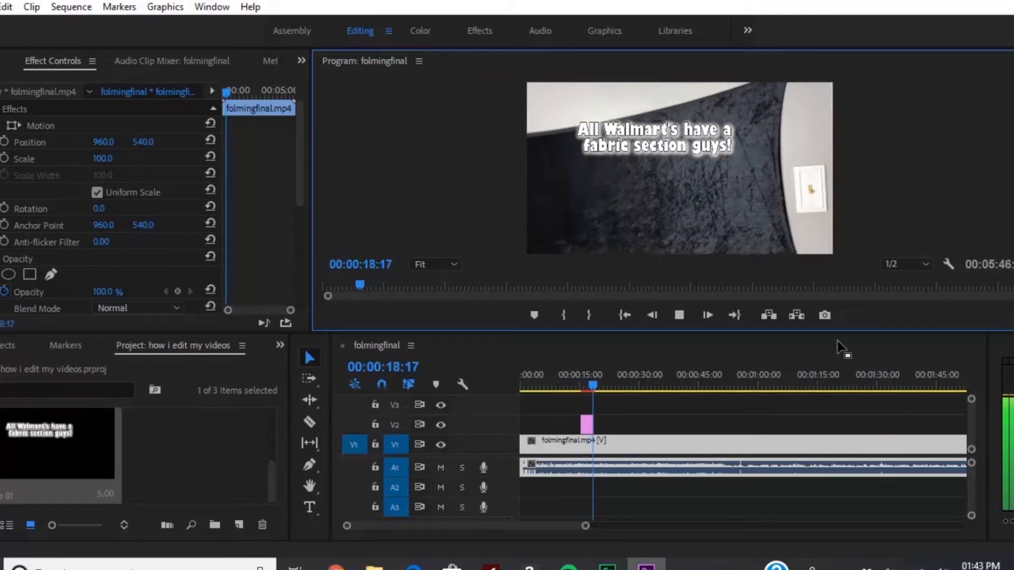
click(683, 315)
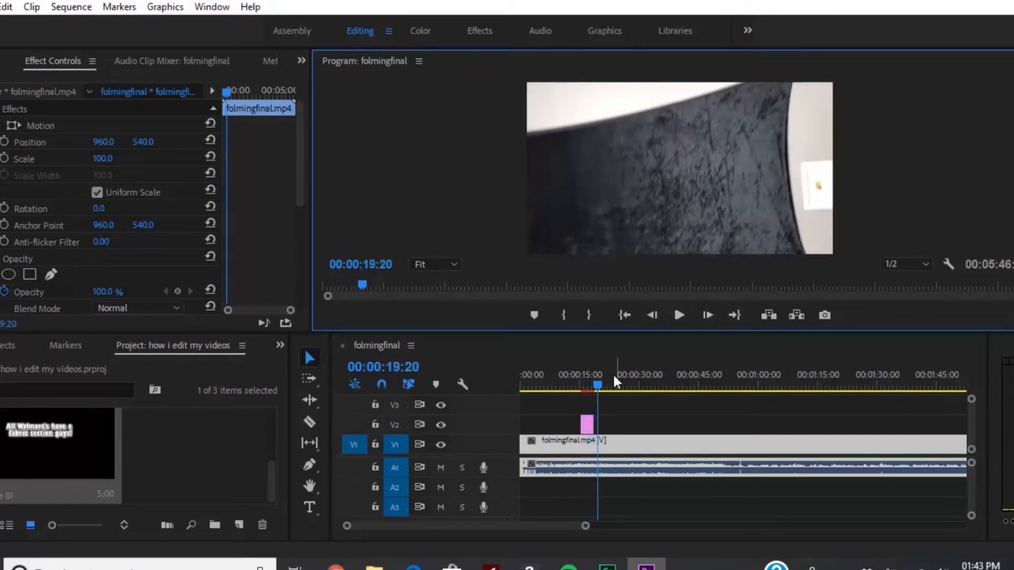
drag(600, 382, 575, 382)
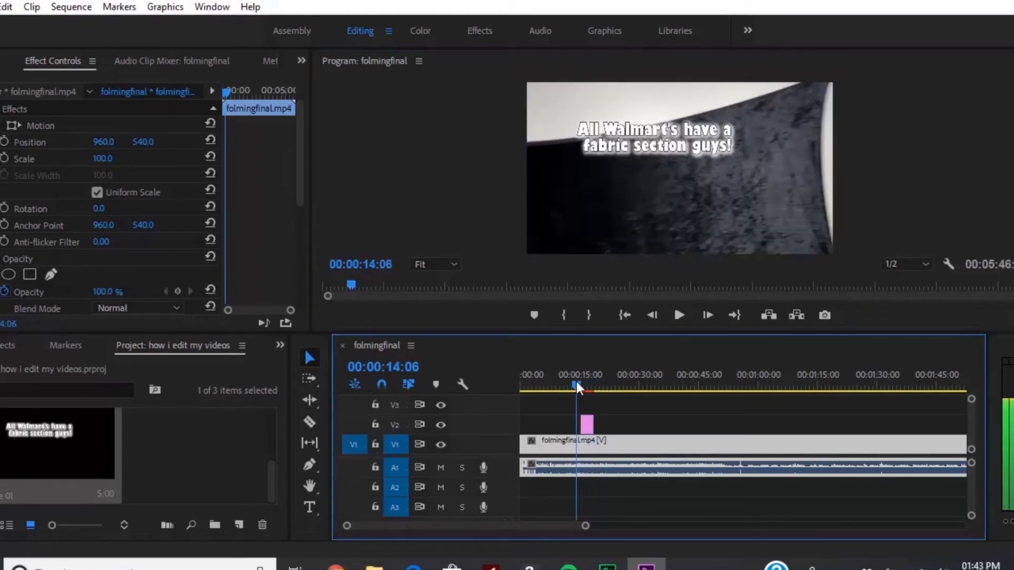
Step: Apply the Push transition from the Slide video transitions to the start of the title clip on track V2
click(594, 417)
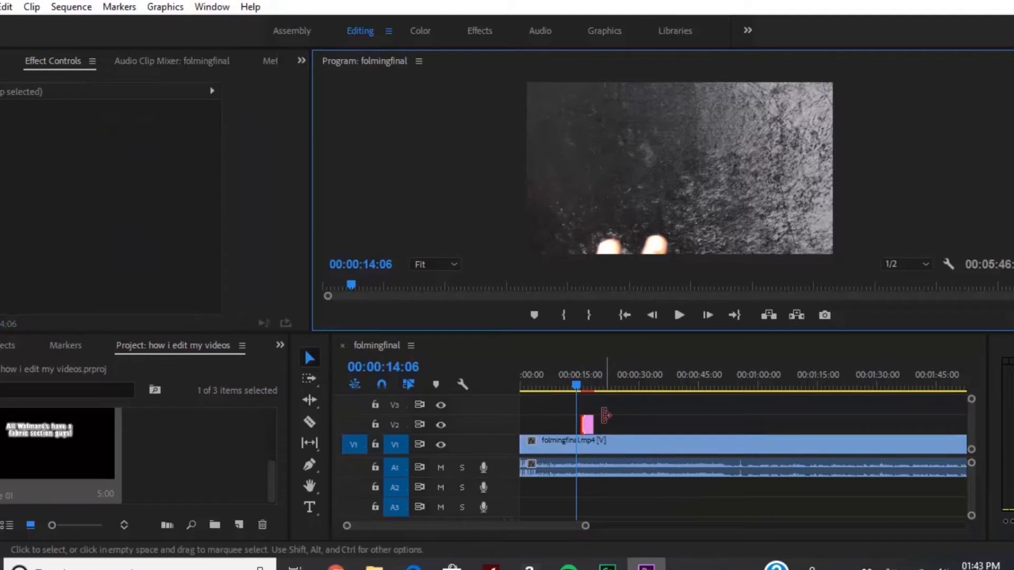
click(4, 349)
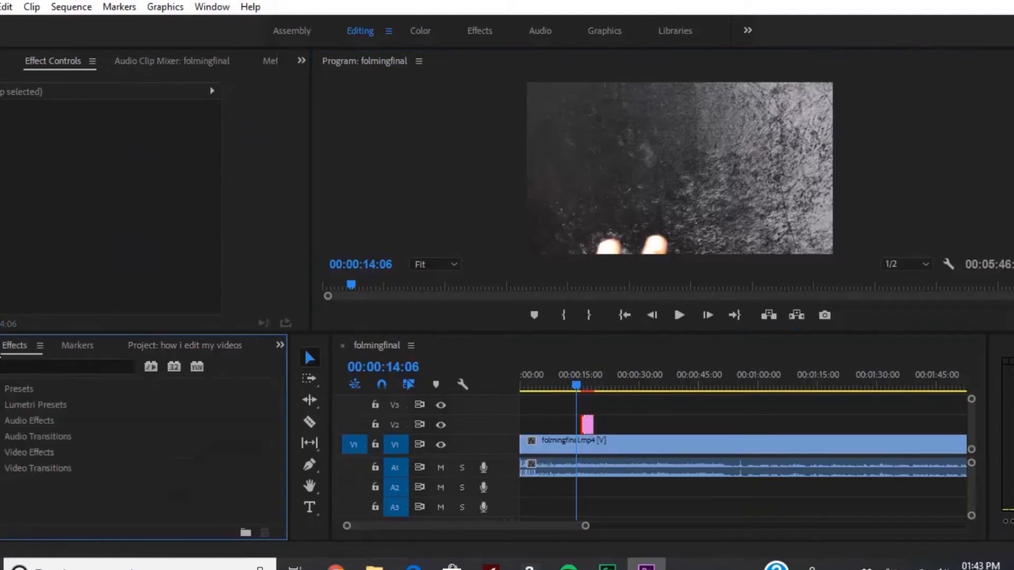
click(4, 468)
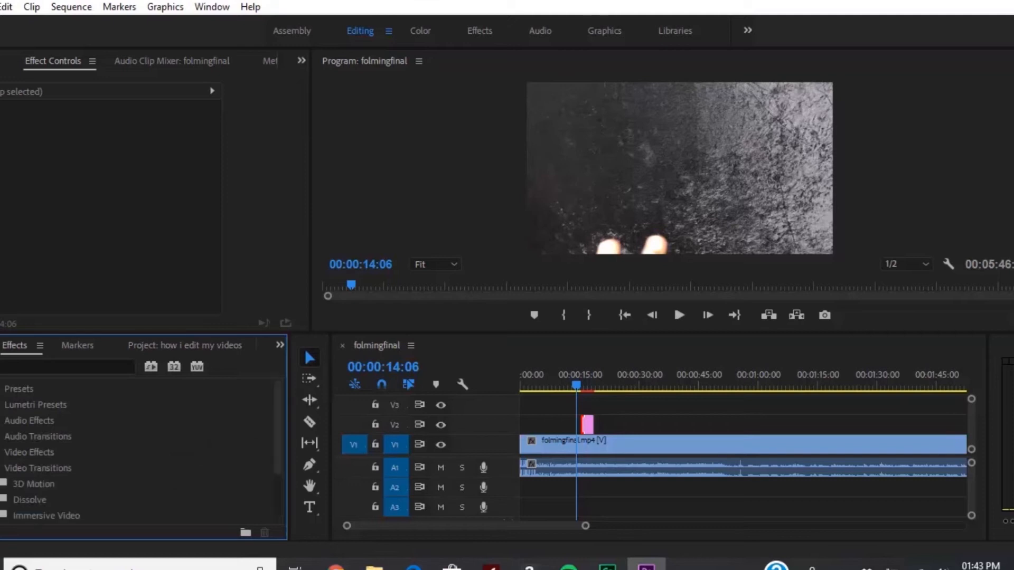
drag(277, 421, 274, 495)
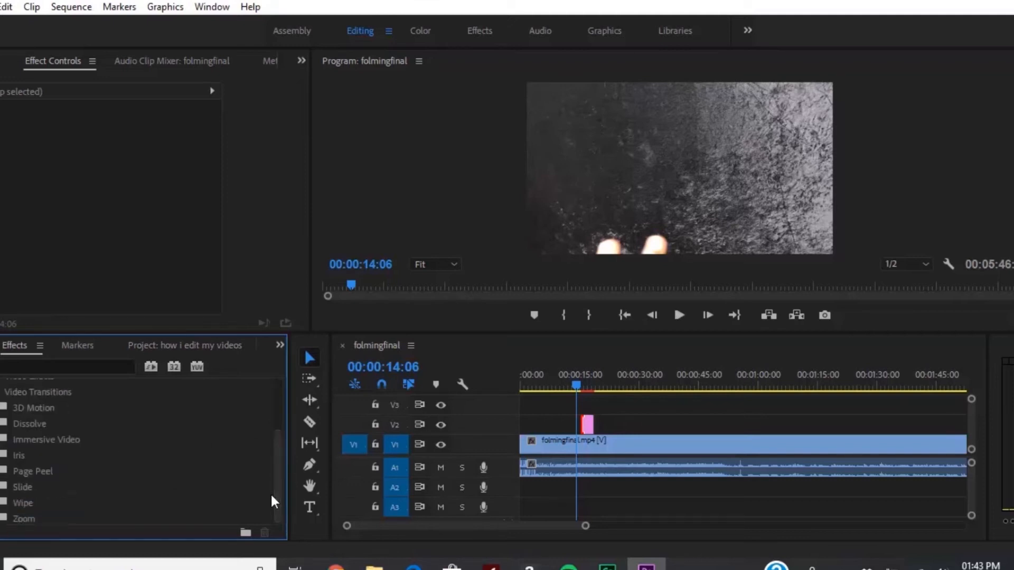
click(1, 487)
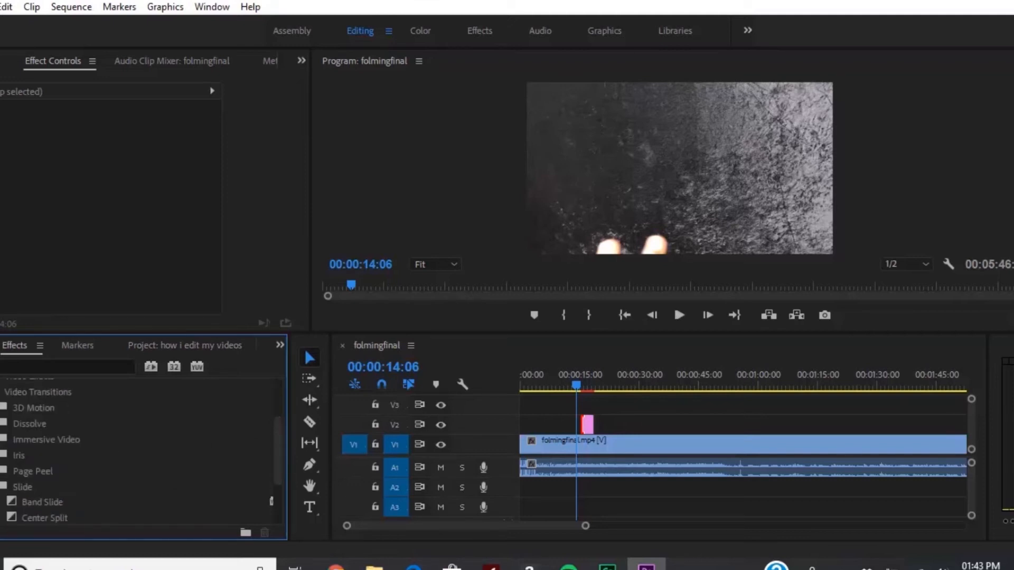
drag(272, 430, 277, 495)
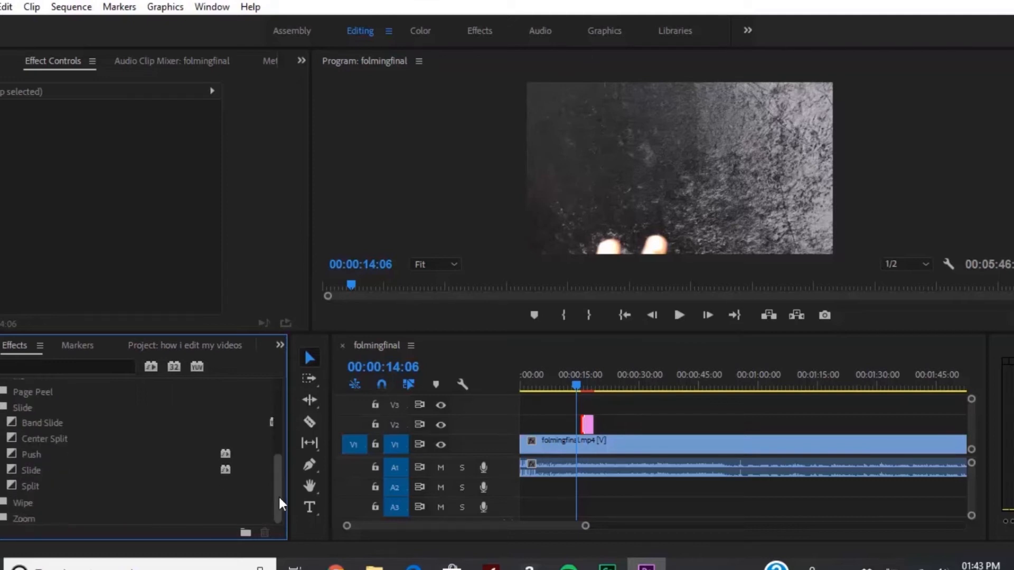
click(56, 454)
drag(14, 454, 585, 425)
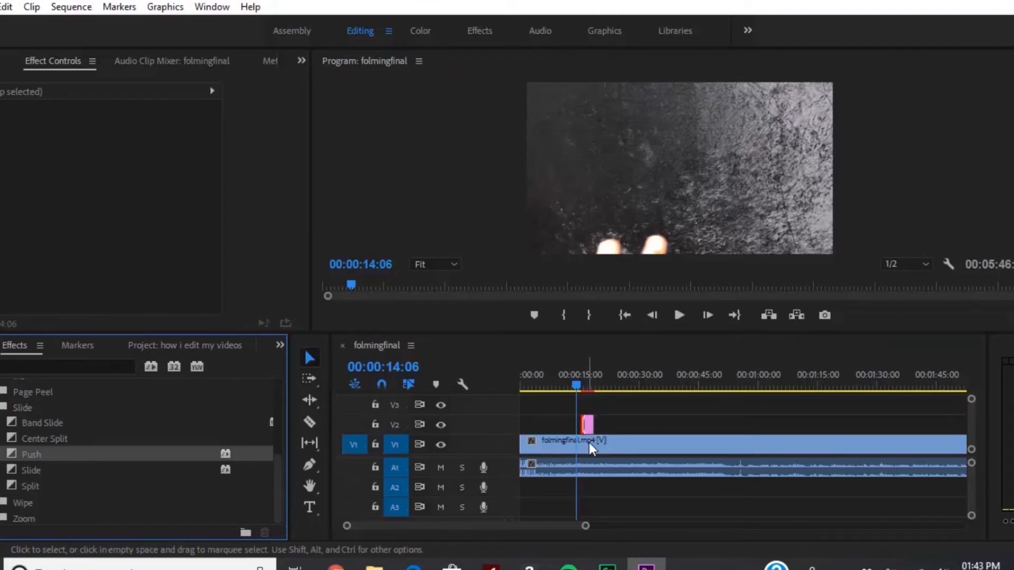
Step: Set the title's Push transition duration to 00:00:00:10 and apply the default transition to the end of the title clip
double_click(584, 427)
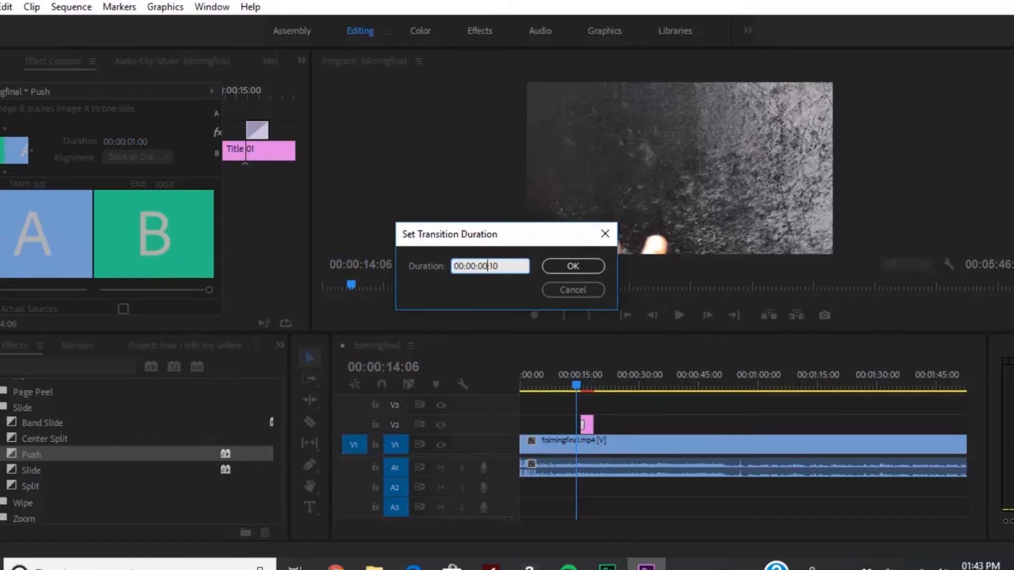
key(Return)
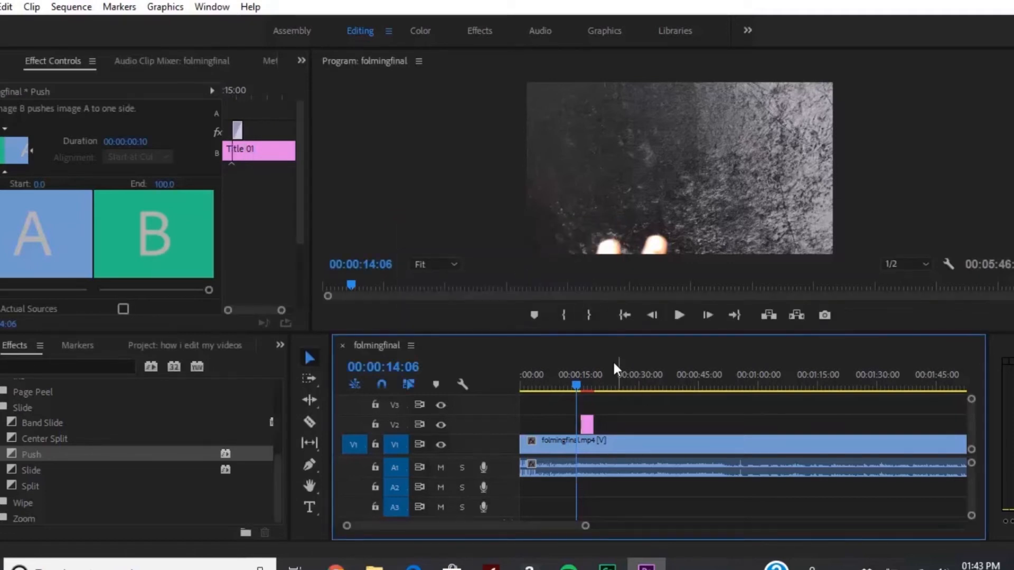
right_click(591, 423)
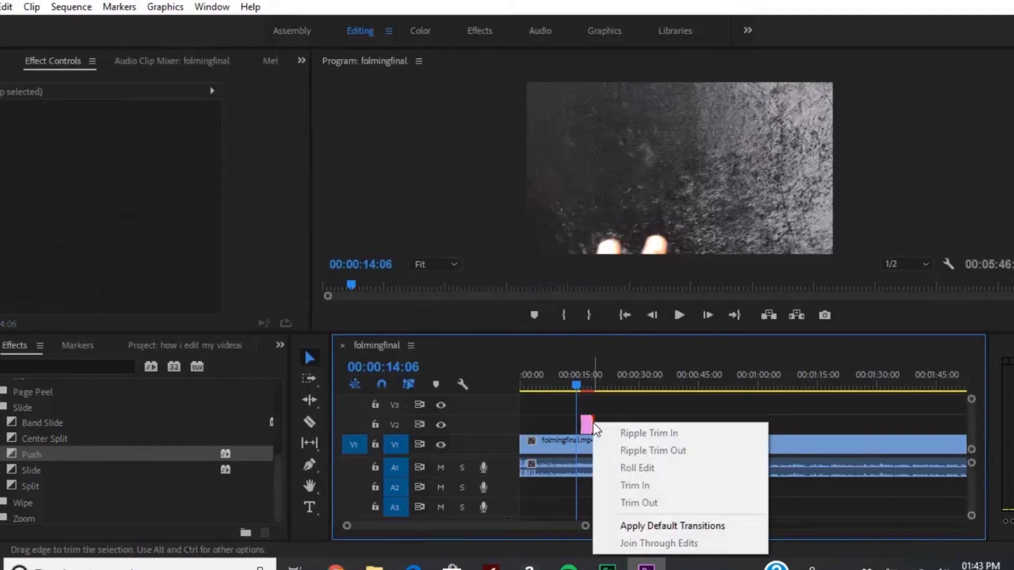
click(658, 526)
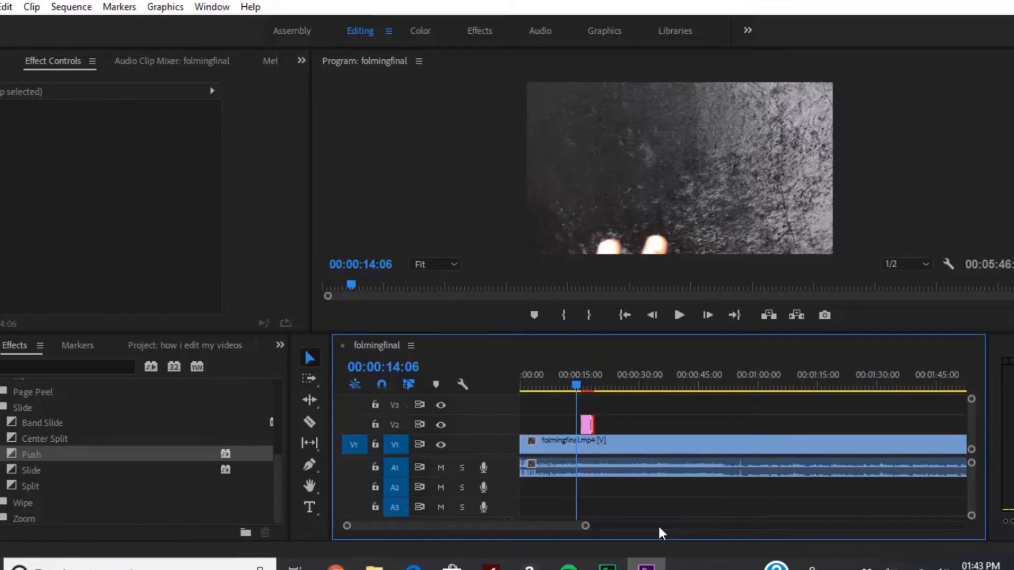
Step: Play the sequence from 00:00:00:00 through the title and on to about 00:00:30 to check its transitions
click(573, 385)
drag(542, 388, 508, 393)
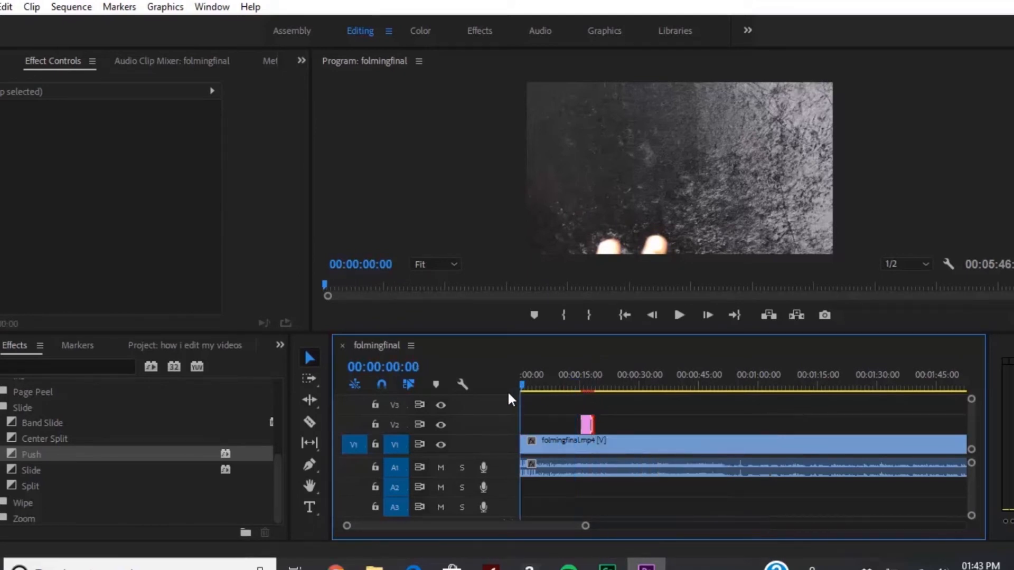
click(679, 315)
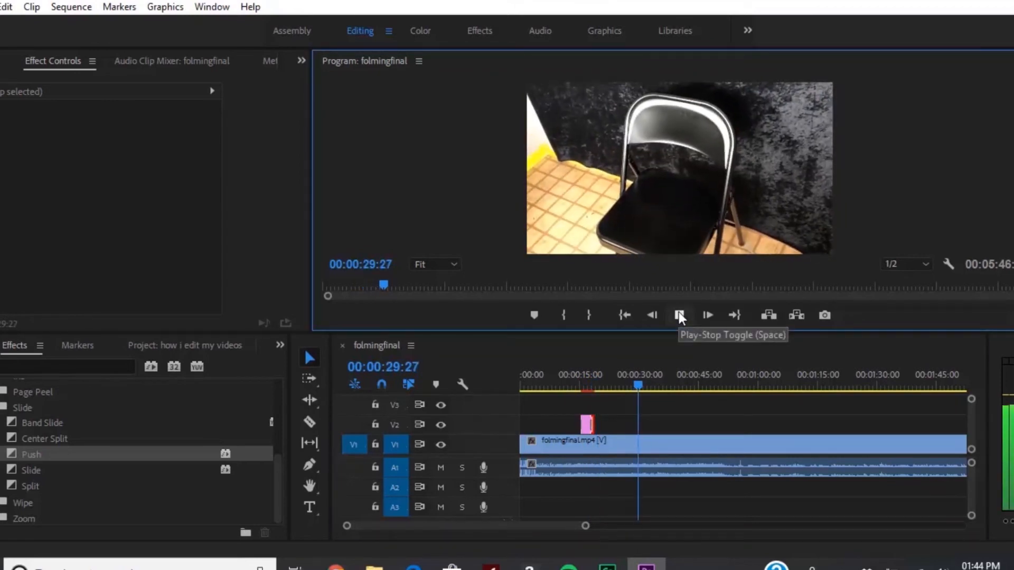
click(679, 313)
Step: Split the clip on track V1 at 00:00:30:11, where the chair shot changes to the tripod shot
click(655, 312)
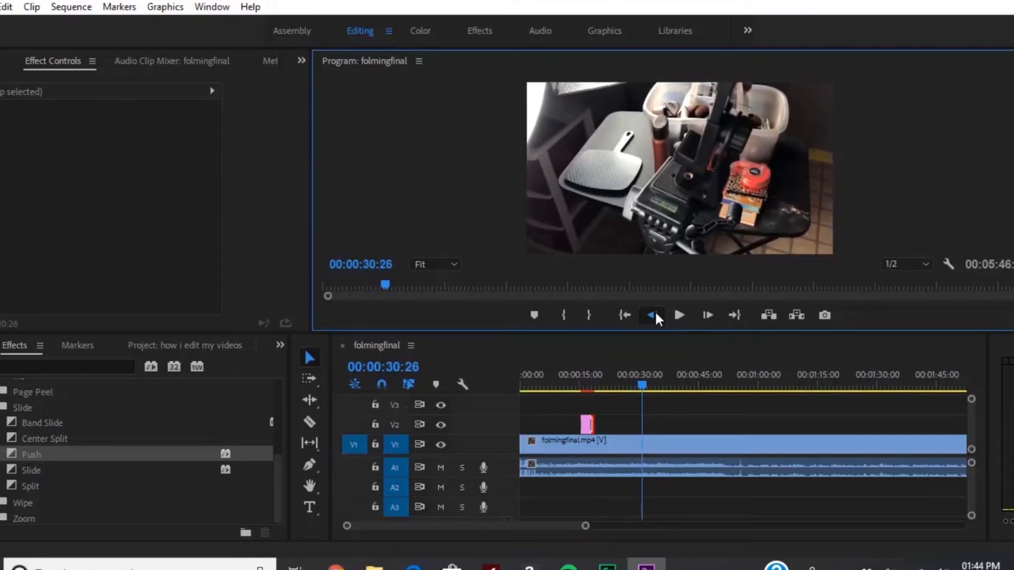
click(655, 313)
click(655, 312)
click(656, 312)
click(655, 313)
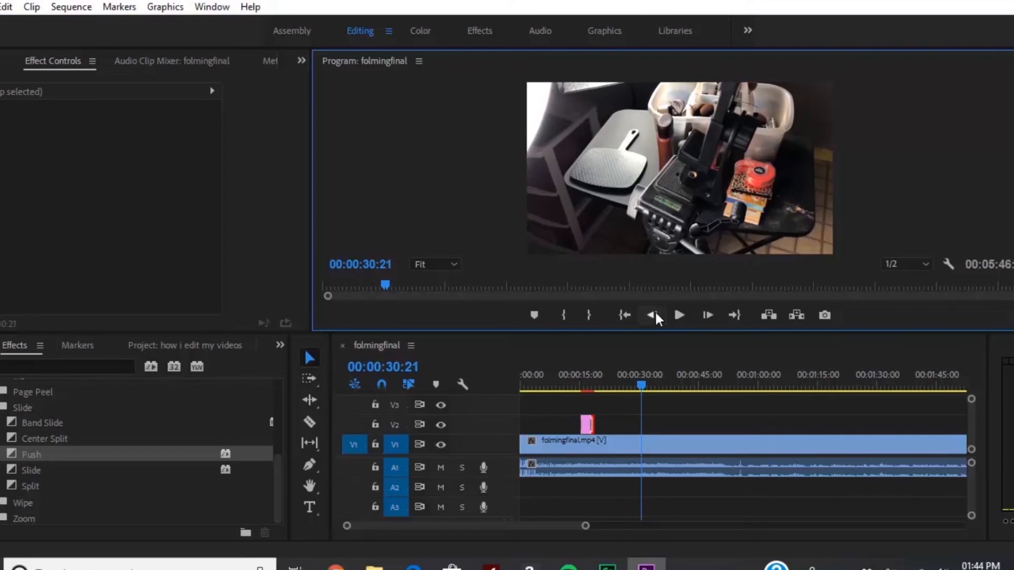
click(655, 313)
click(655, 312)
click(655, 313)
click(655, 313)
click(655, 314)
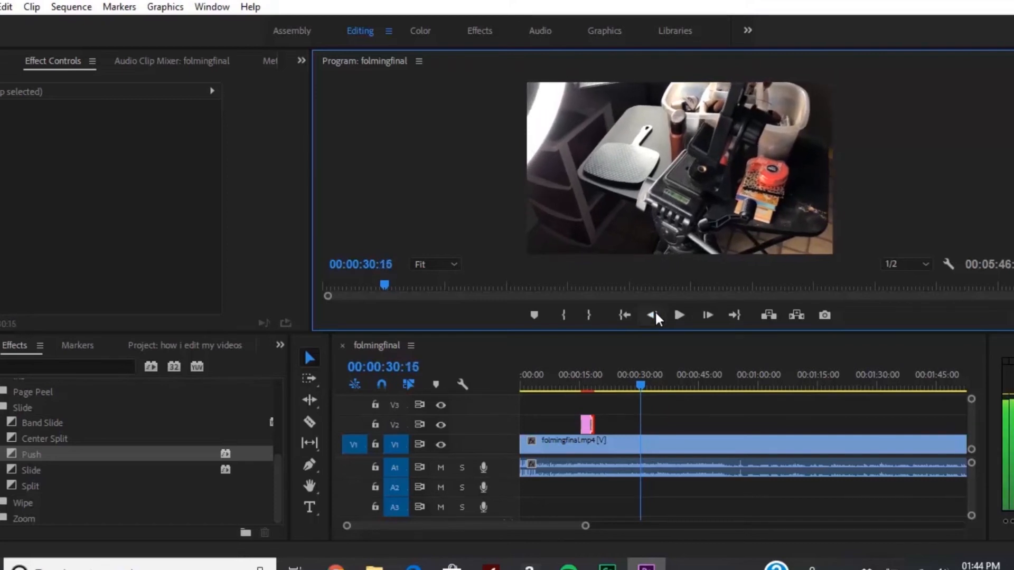
click(655, 313)
click(655, 314)
click(655, 313)
click(655, 314)
click(655, 314)
click(654, 315)
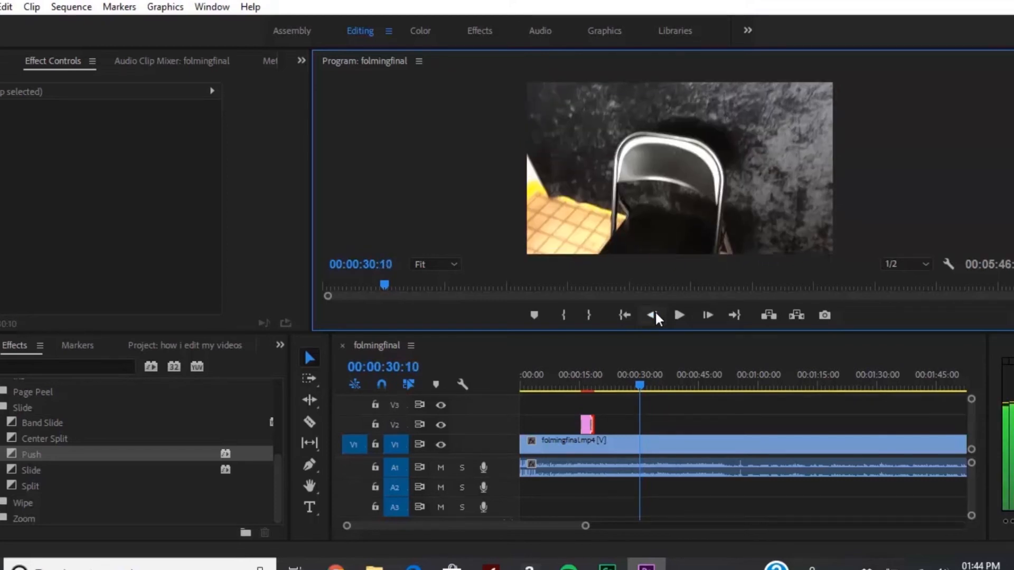
click(708, 314)
click(708, 314)
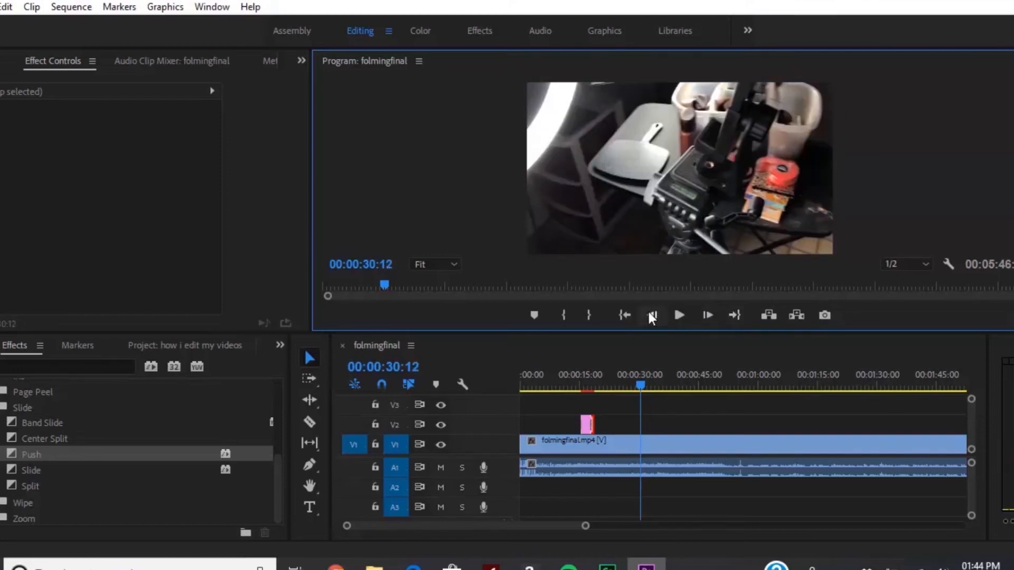
click(651, 316)
click(708, 314)
click(655, 312)
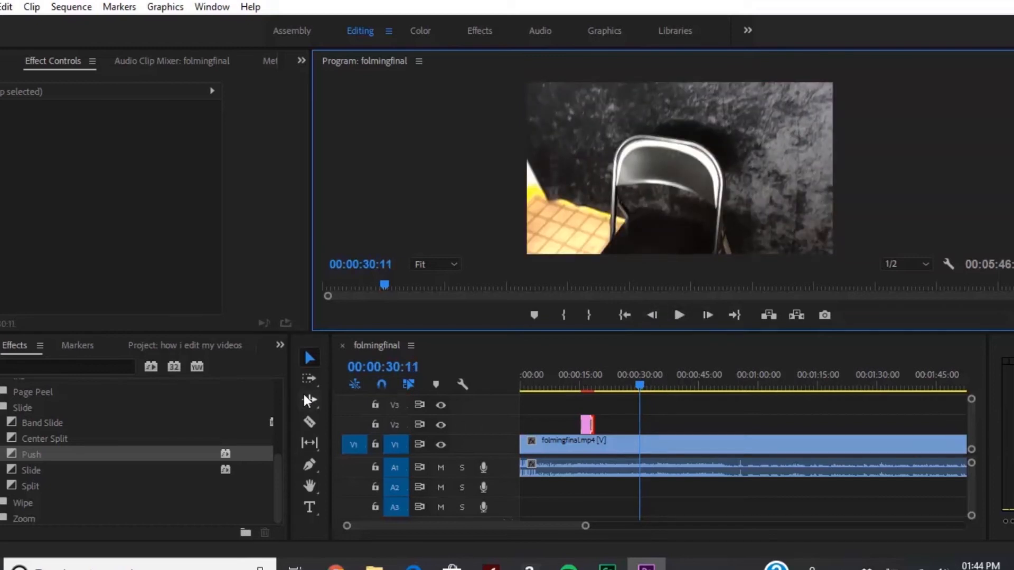
click(310, 424)
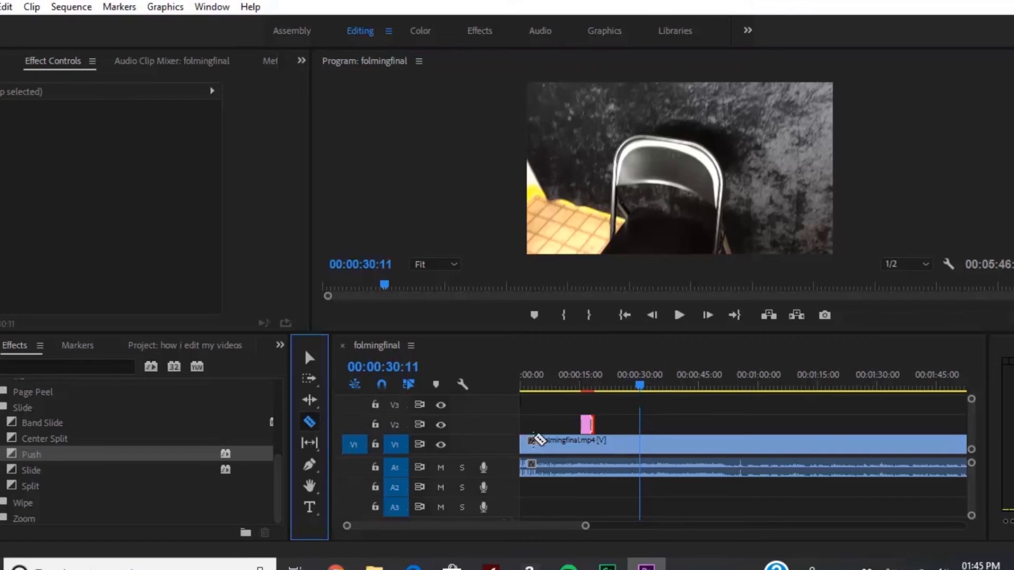
click(641, 446)
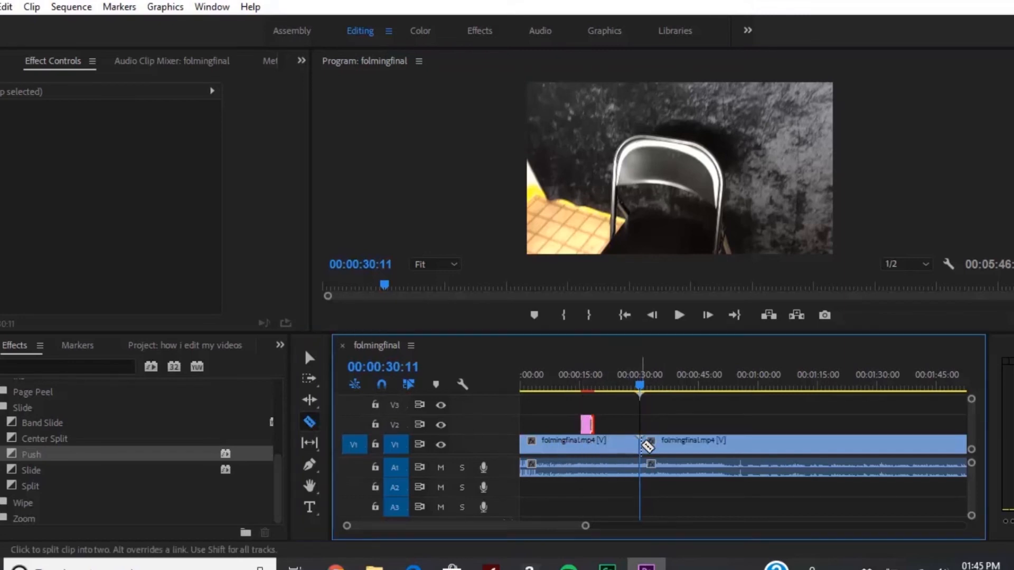
click(309, 359)
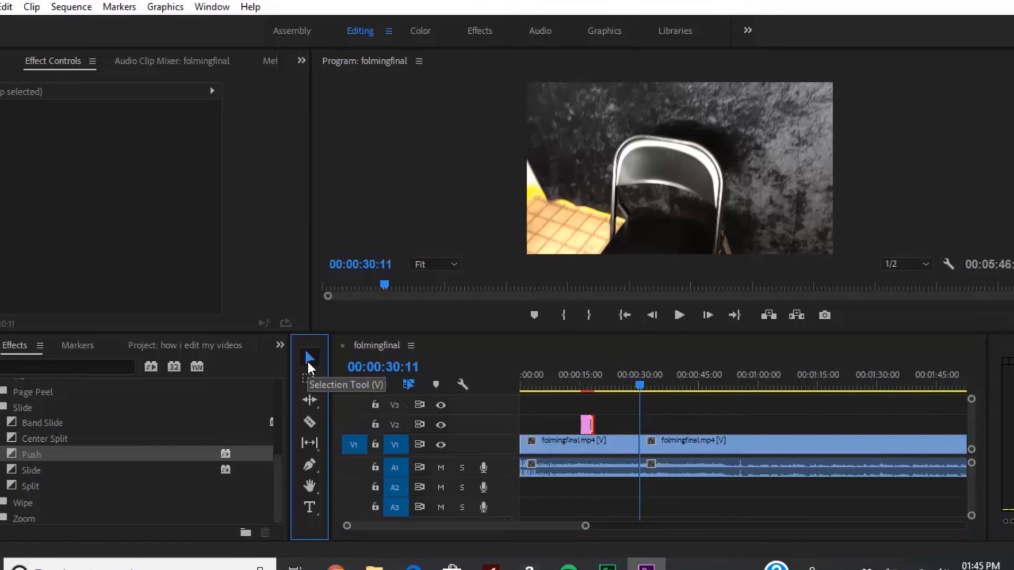
Step: Add a Push transition at the 00:00:30:11 cut on track V1 and set its duration to 00:00:00:10
key(=)
drag(32, 454, 751, 449)
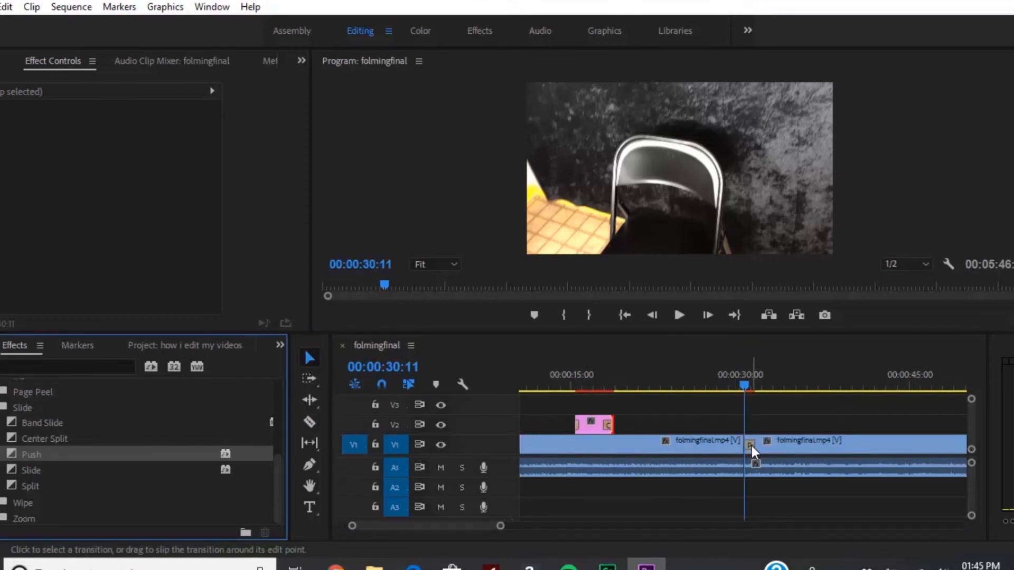
double_click(751, 446)
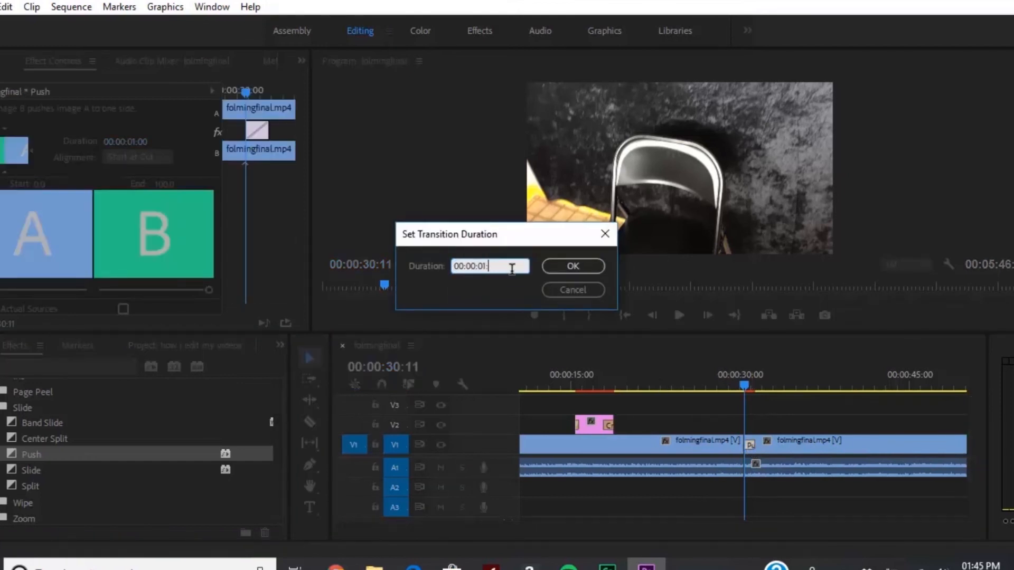
text(10)
key(Return)
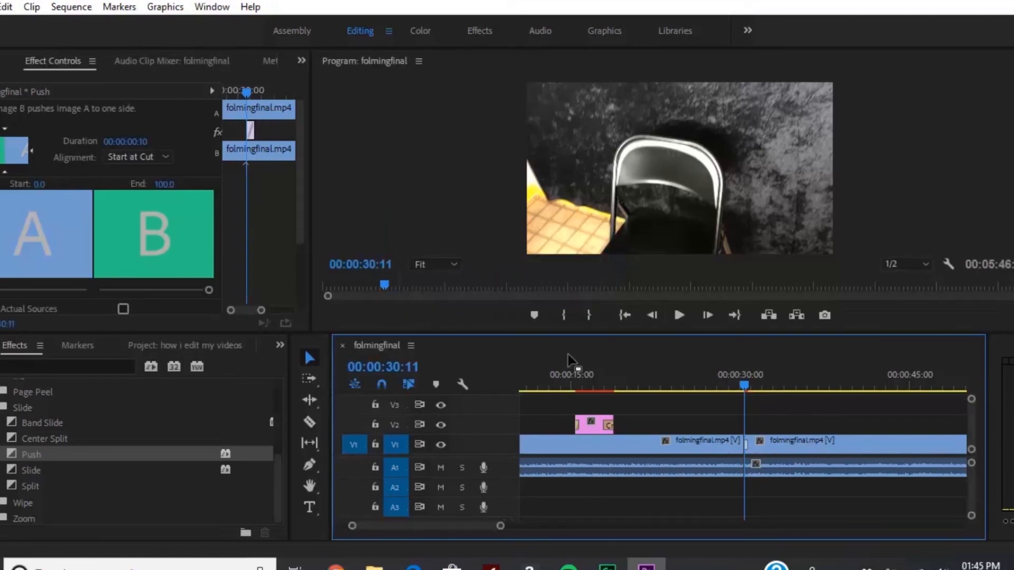
Step: Play the sequence twice from about 00:00:29:00 across the cut to review the Push transition
click(730, 384)
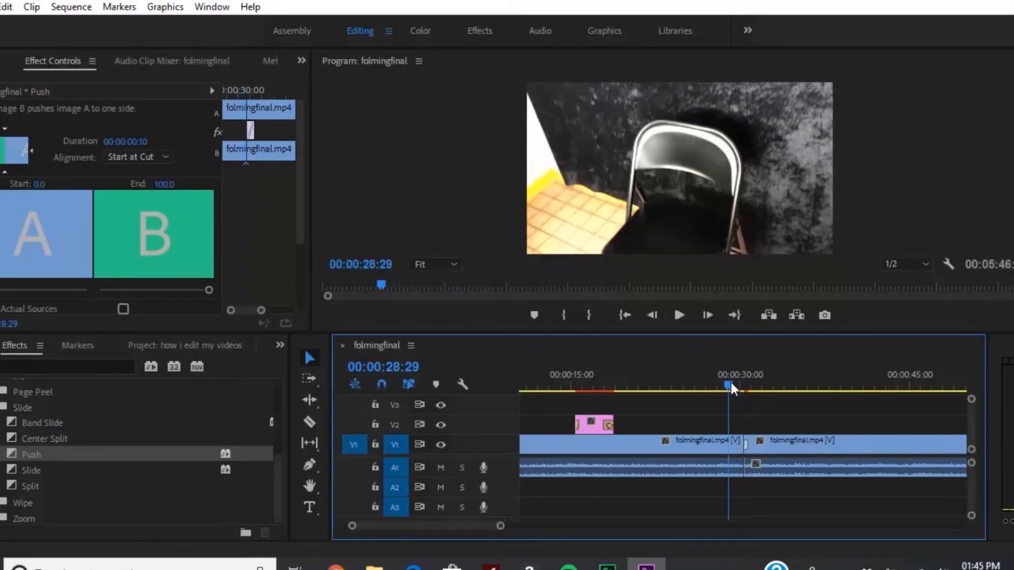
click(680, 310)
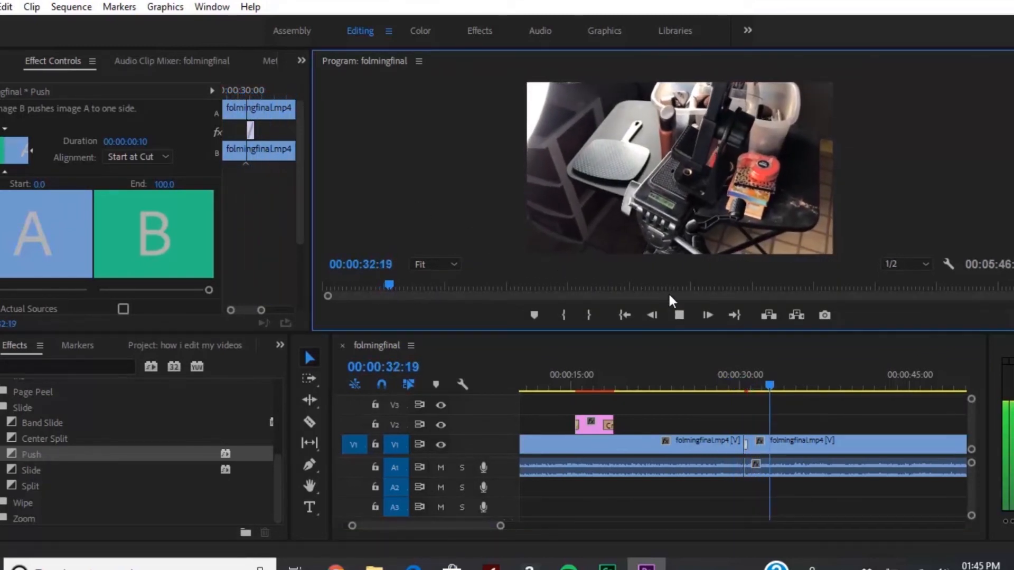
click(680, 315)
click(730, 383)
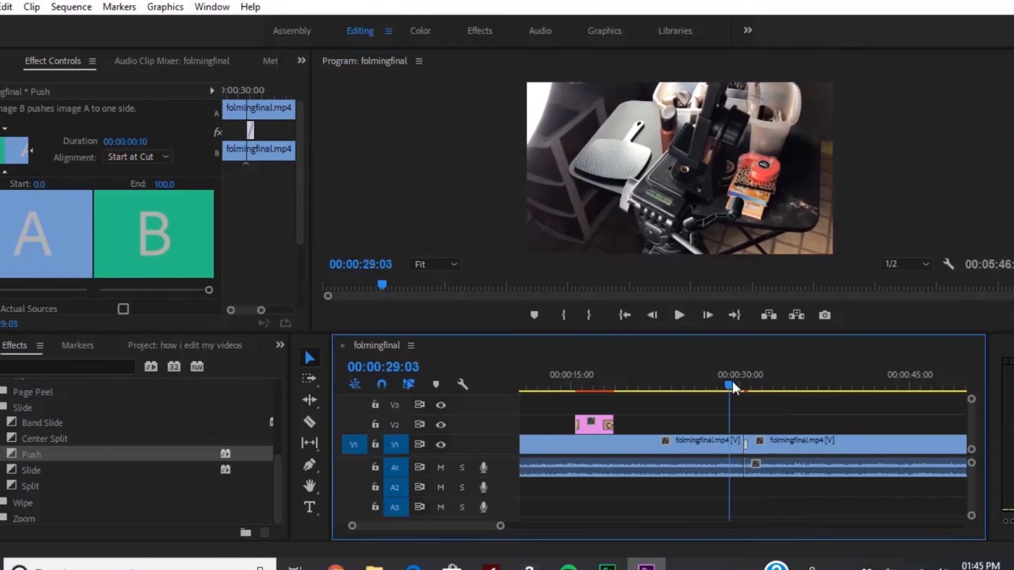
click(679, 315)
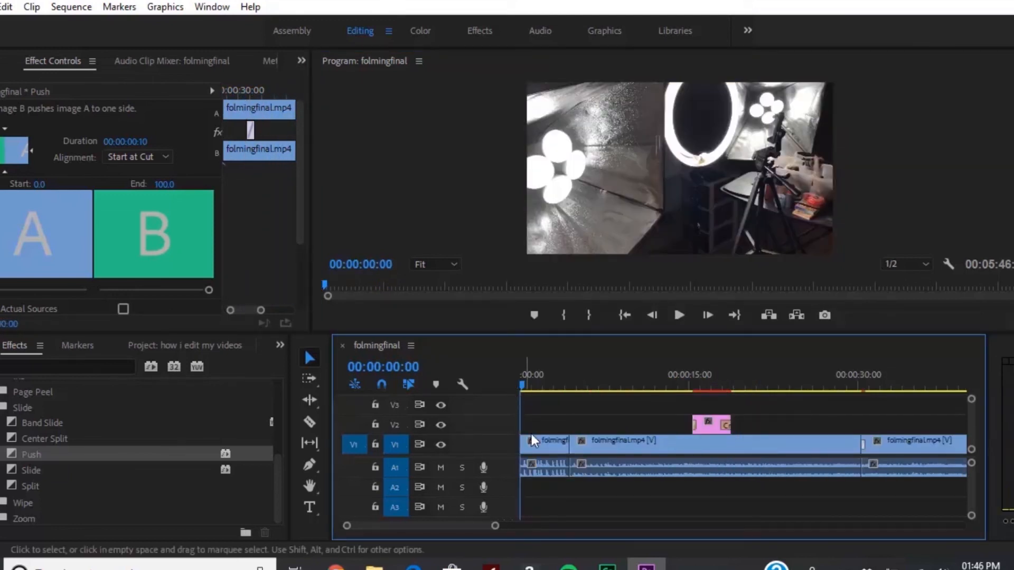
Step: Color-correct the opening clip on V1 with Lumetri Basic Correction, setting Highlights to about 63, Whites to about 45 and Blacks to about -30
click(547, 449)
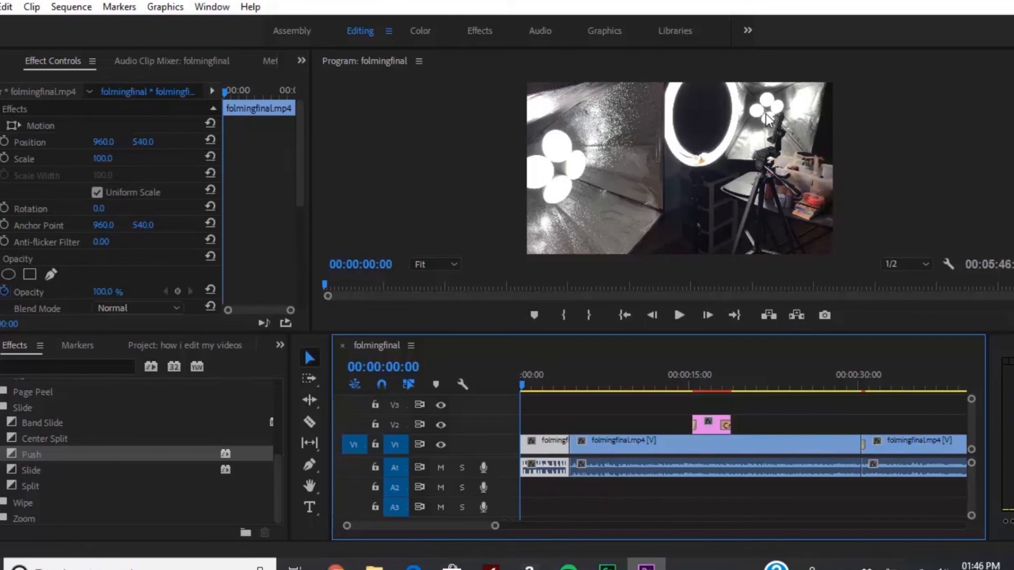
click(413, 33)
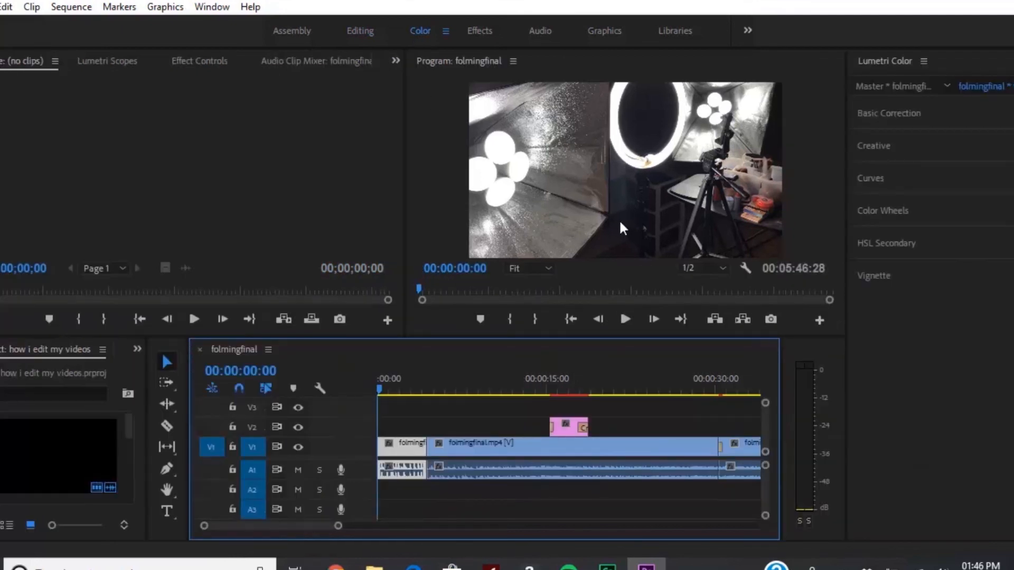
click(930, 110)
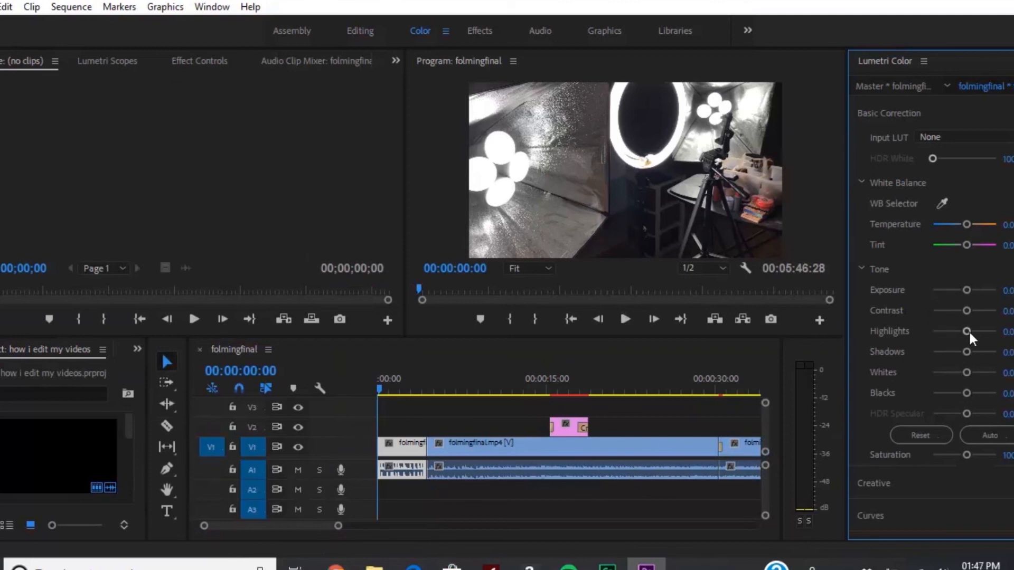
drag(970, 332, 975, 333)
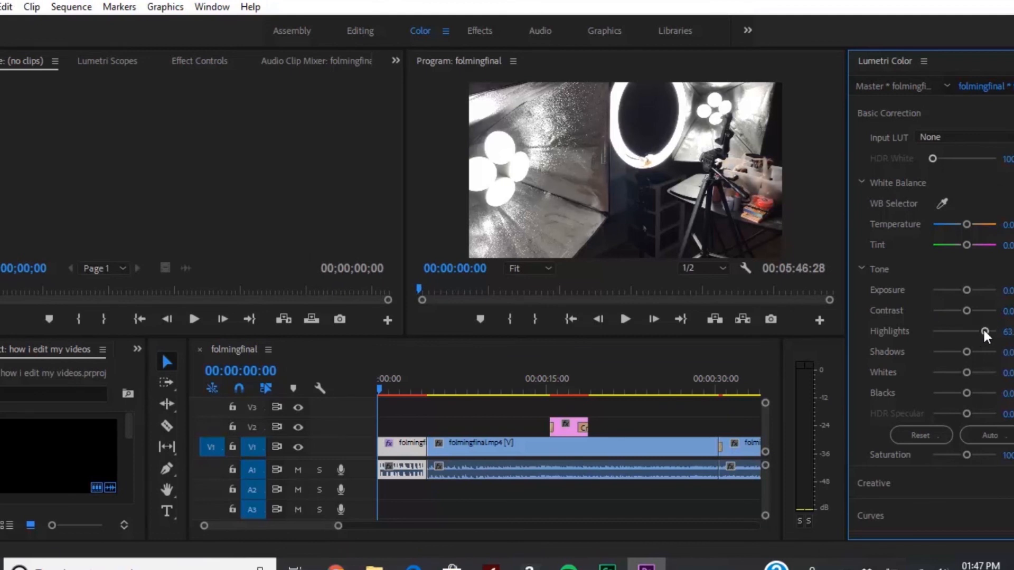
drag(967, 372, 972, 373)
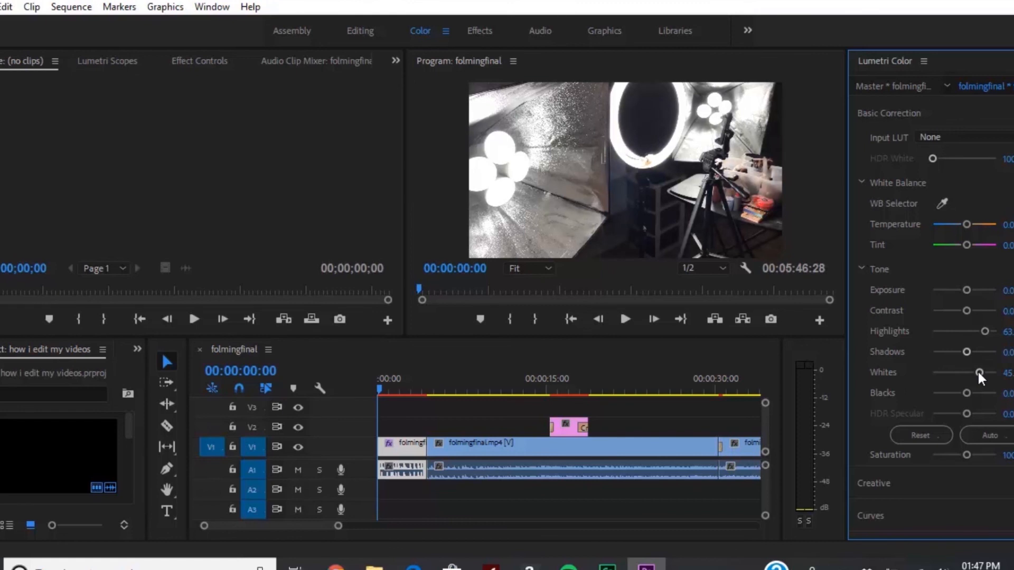
click(961, 397)
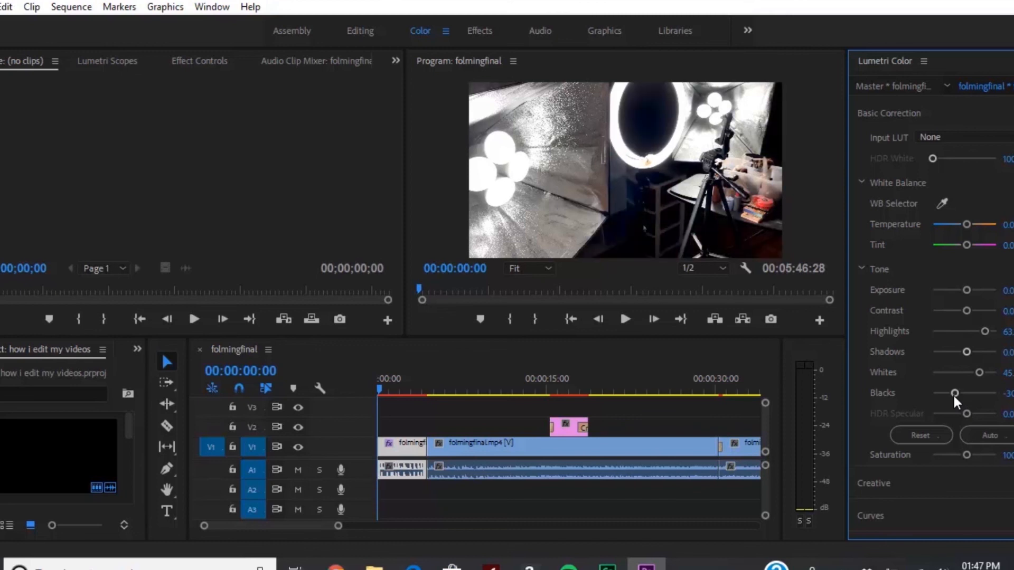
Step: Play the color-corrected opening twice from the start and return the playhead to 00:00:00:00
click(629, 322)
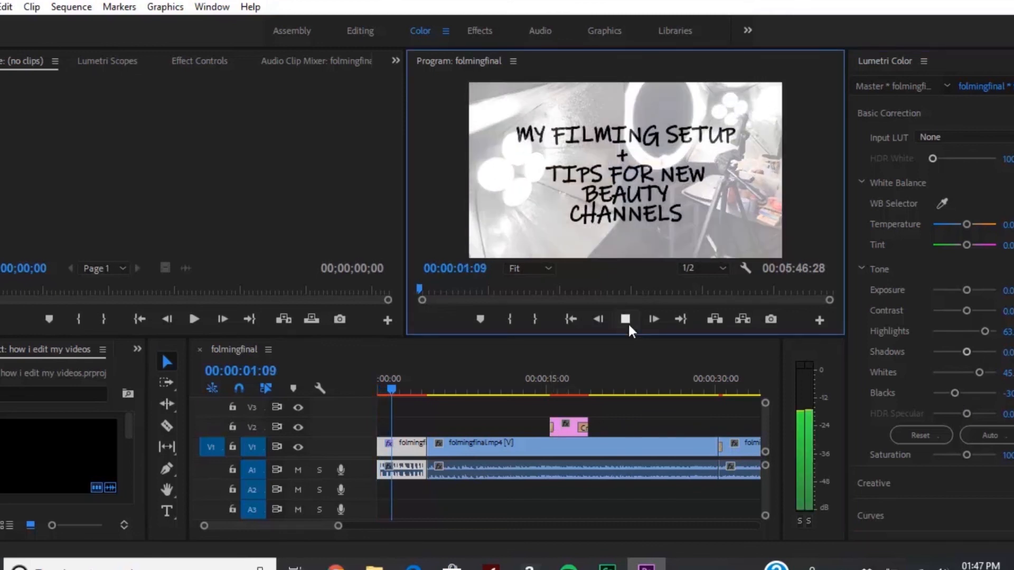
click(625, 319)
click(379, 390)
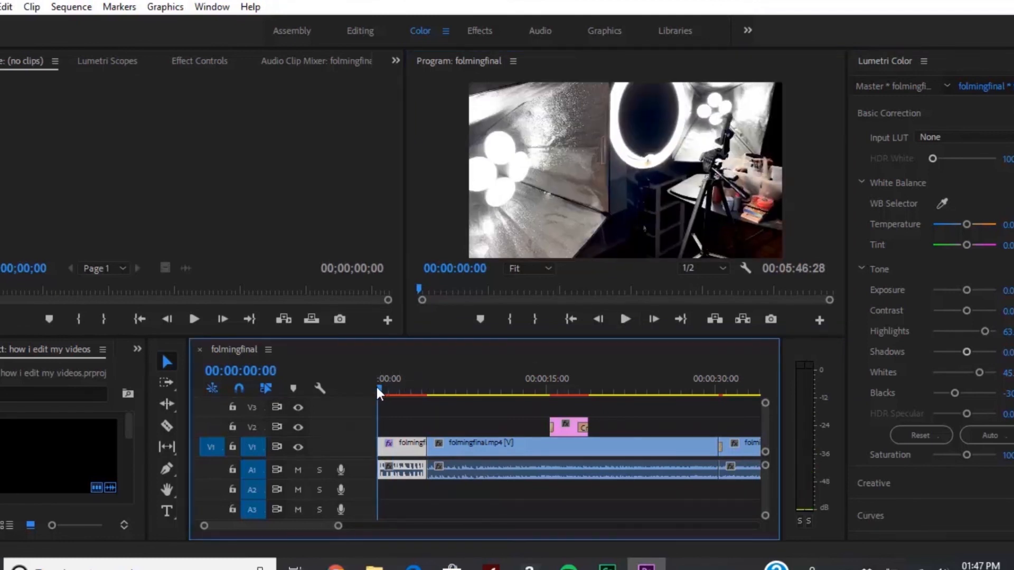
click(627, 320)
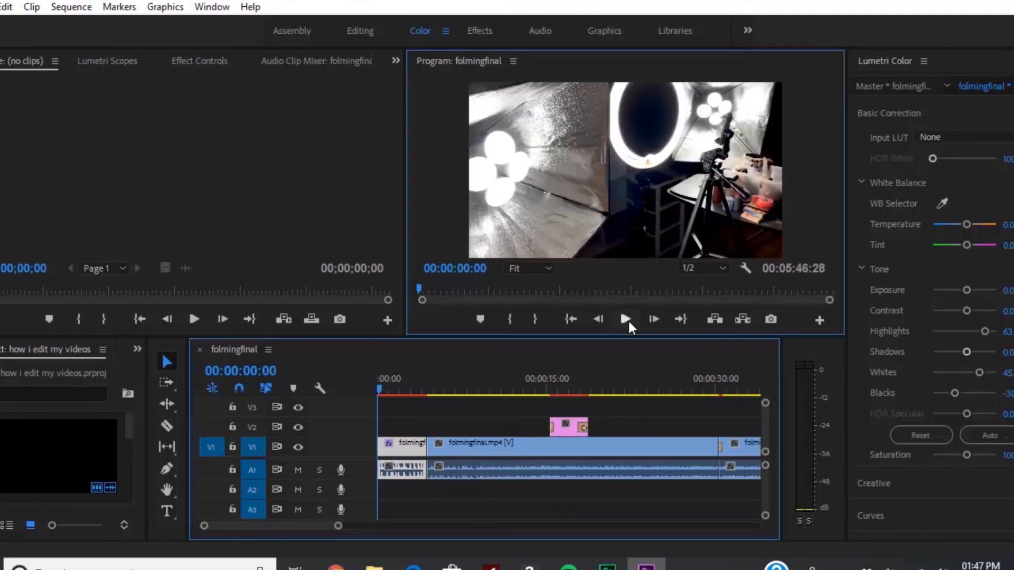
click(627, 319)
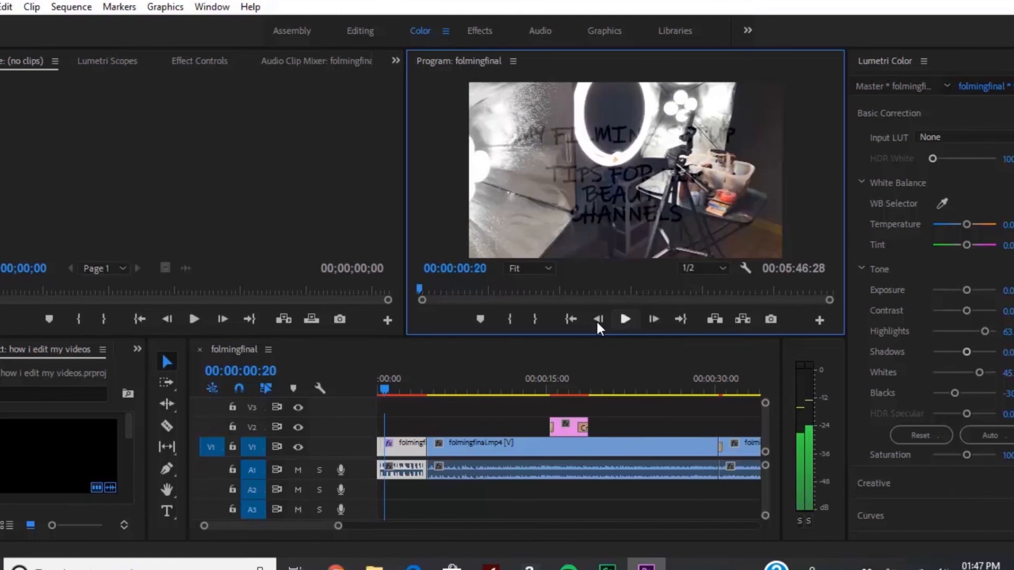
click(381, 390)
click(380, 390)
Step: Switch the Lumetri Color adjustments to the master folmingfinal clip
click(886, 87)
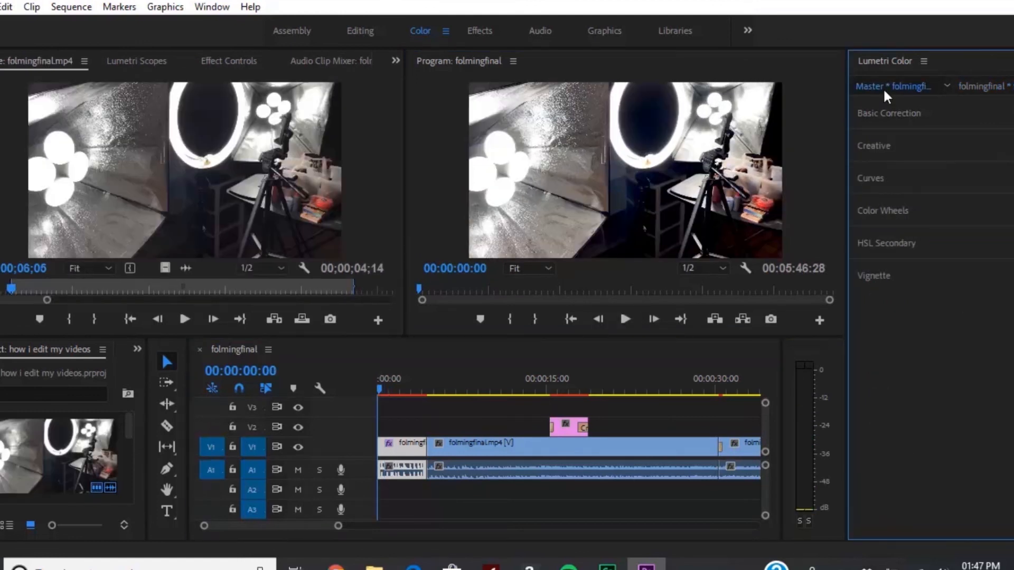